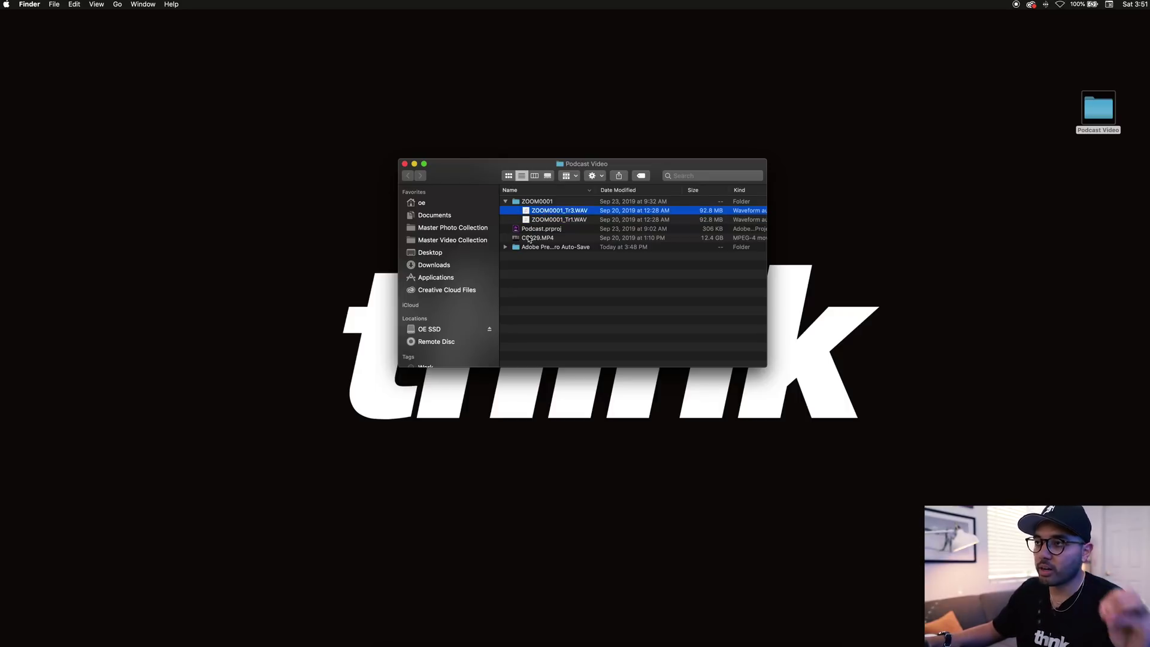
left_click(530, 239)
double_click(519, 238)
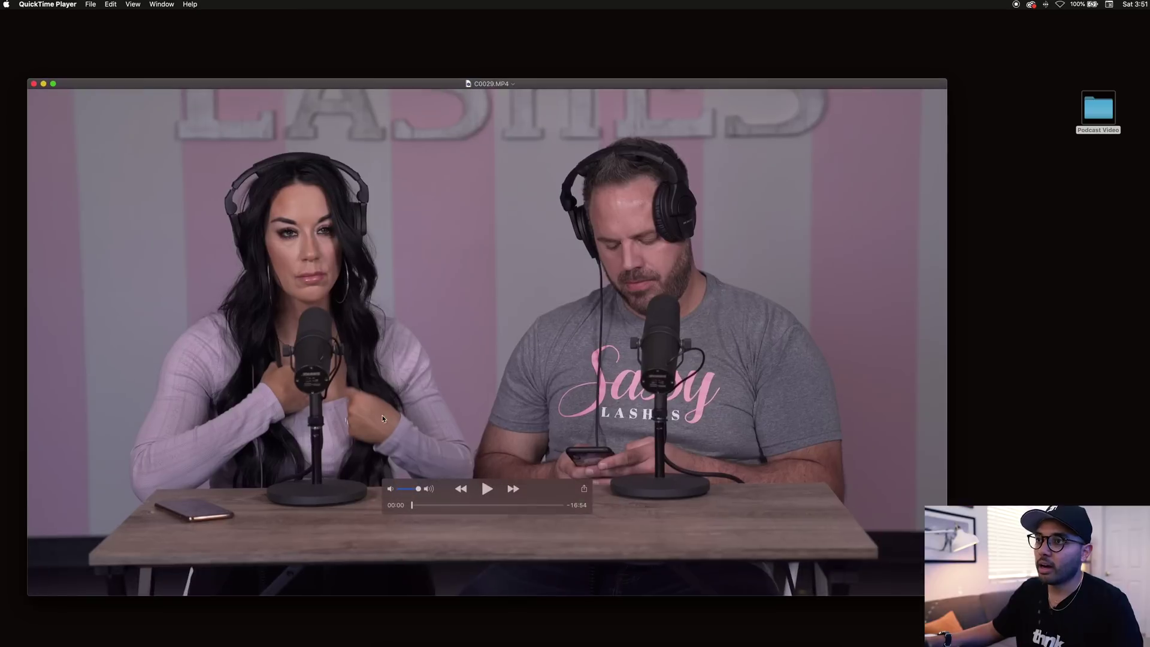
left_click_drag(418, 493, 469, 506)
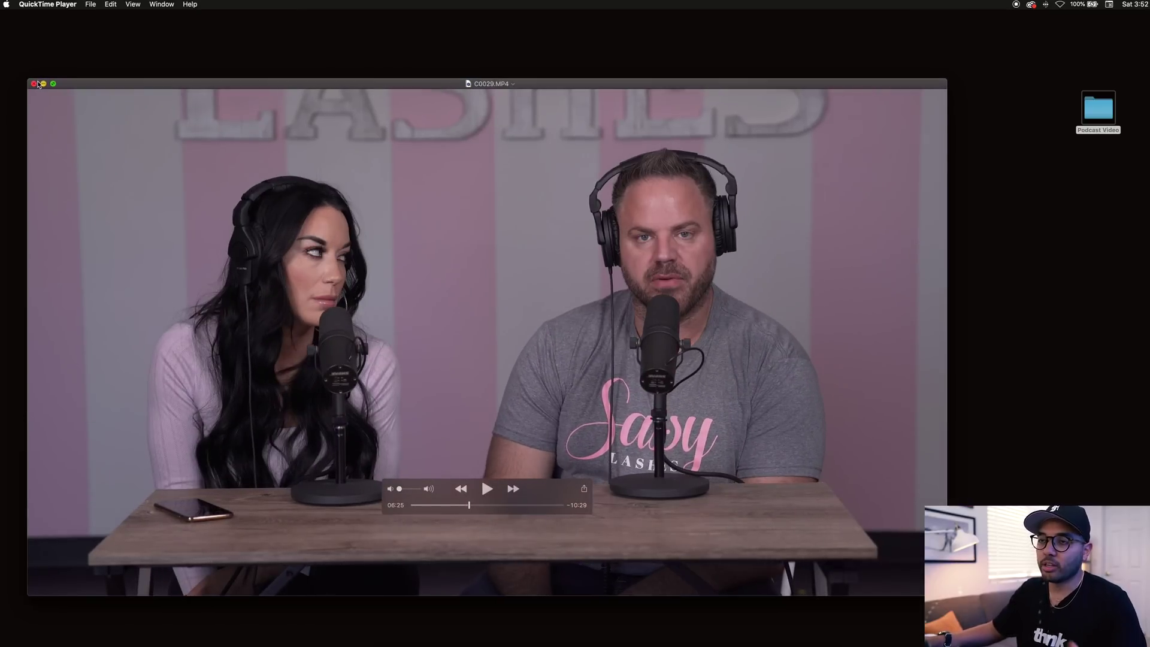
left_click(34, 84)
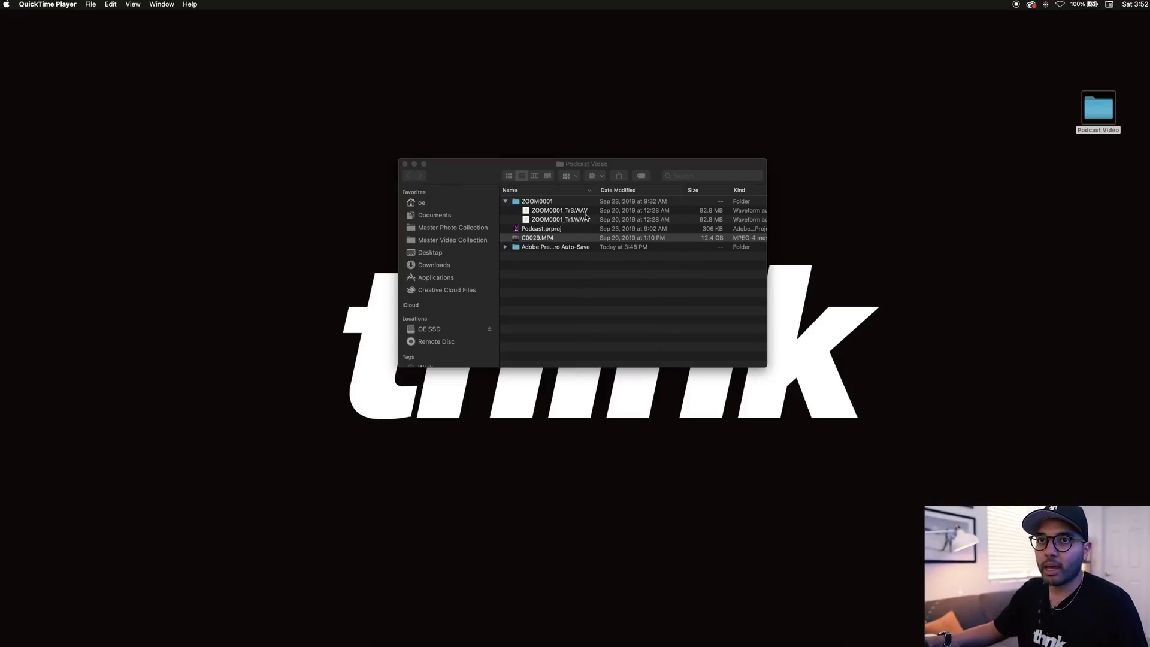
Collapse the ZOOM0001 folder, select Podcast.prproj, and bring the project forward in Premiere Pro.
left_click(545, 233)
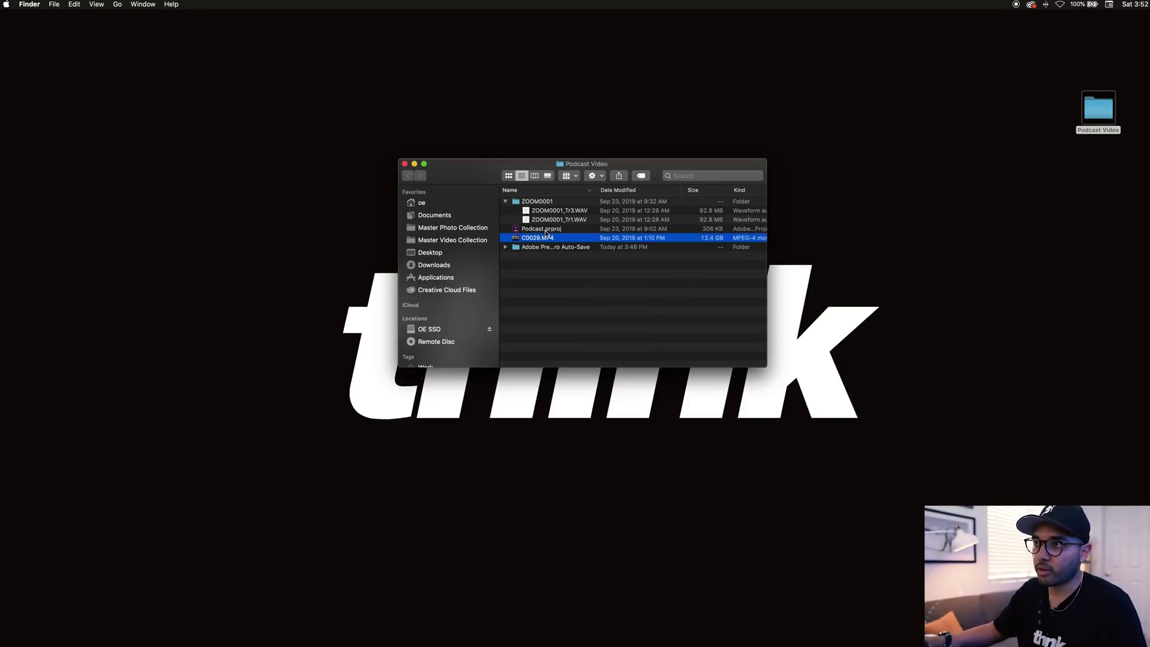
left_click(506, 201)
left_click(519, 210)
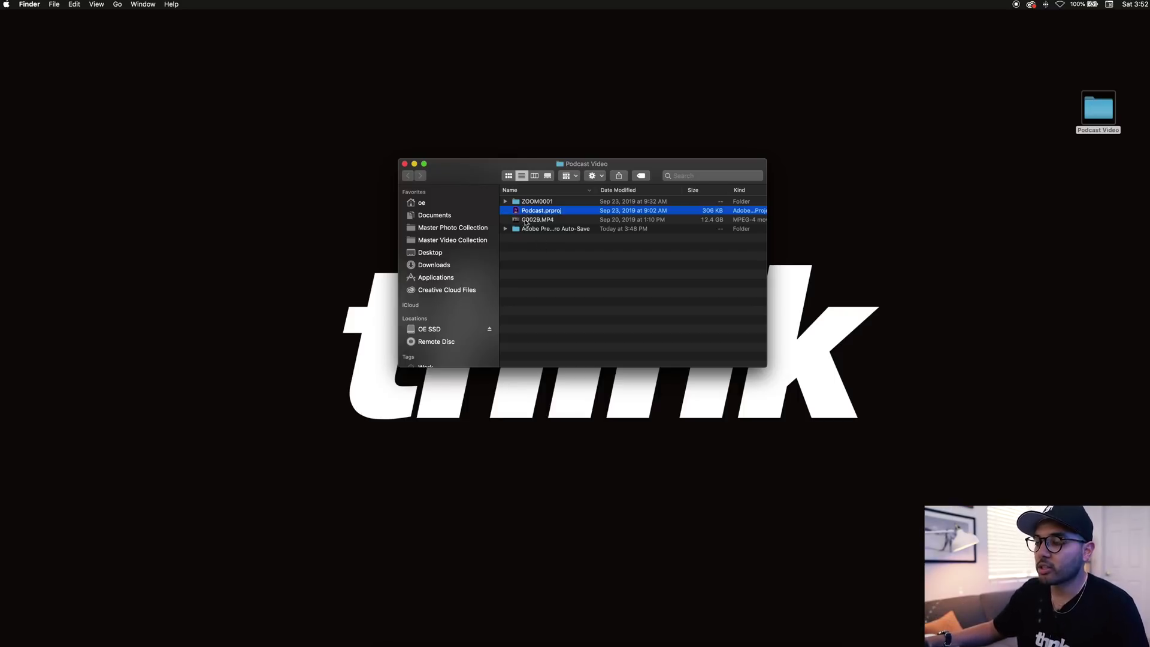
left_click(530, 643)
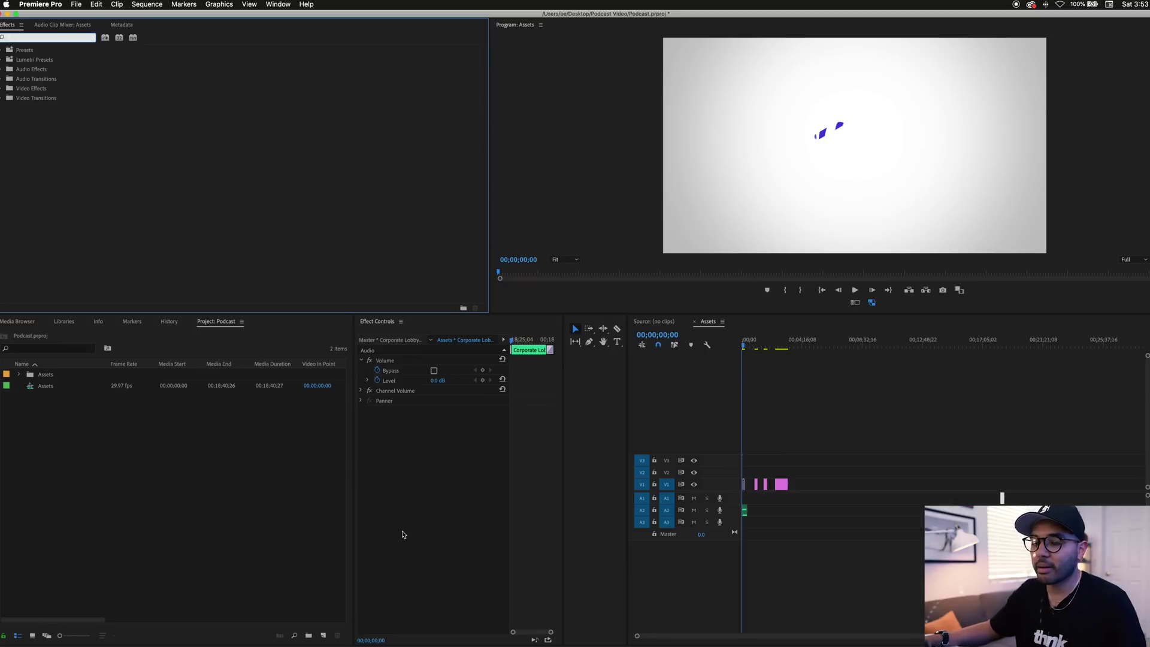
Import the Tr1 and Tr3 ZOOM0001 WAV files and stack them on A1 and A2 of a new sequence.
right_click(162, 468)
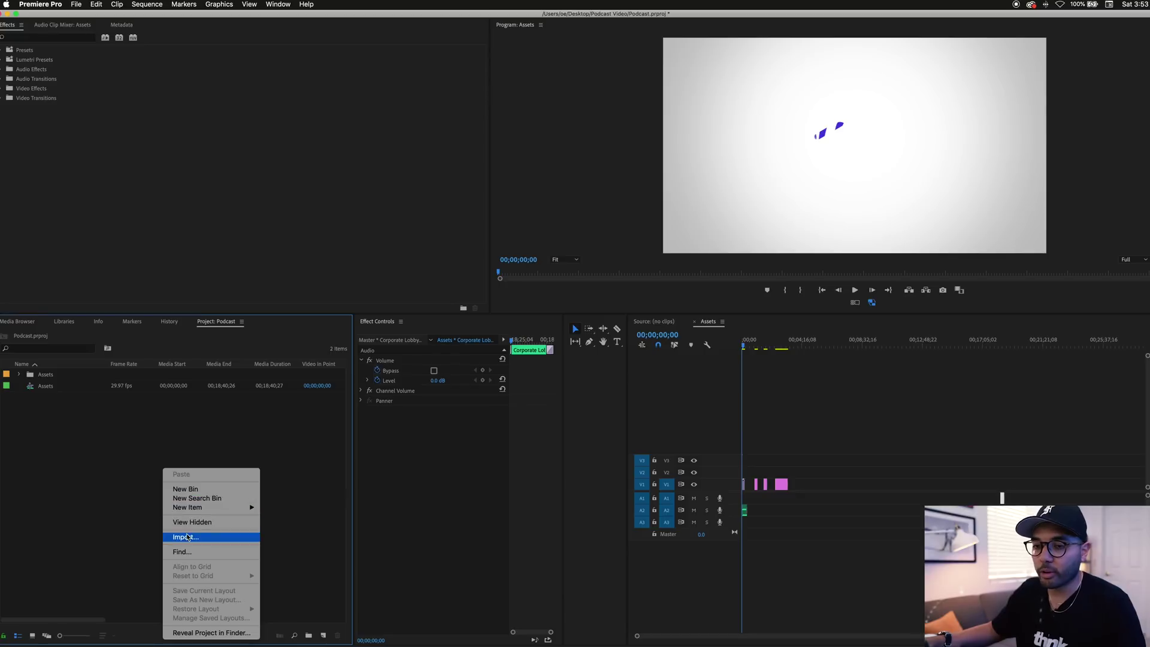
left_click(208, 538)
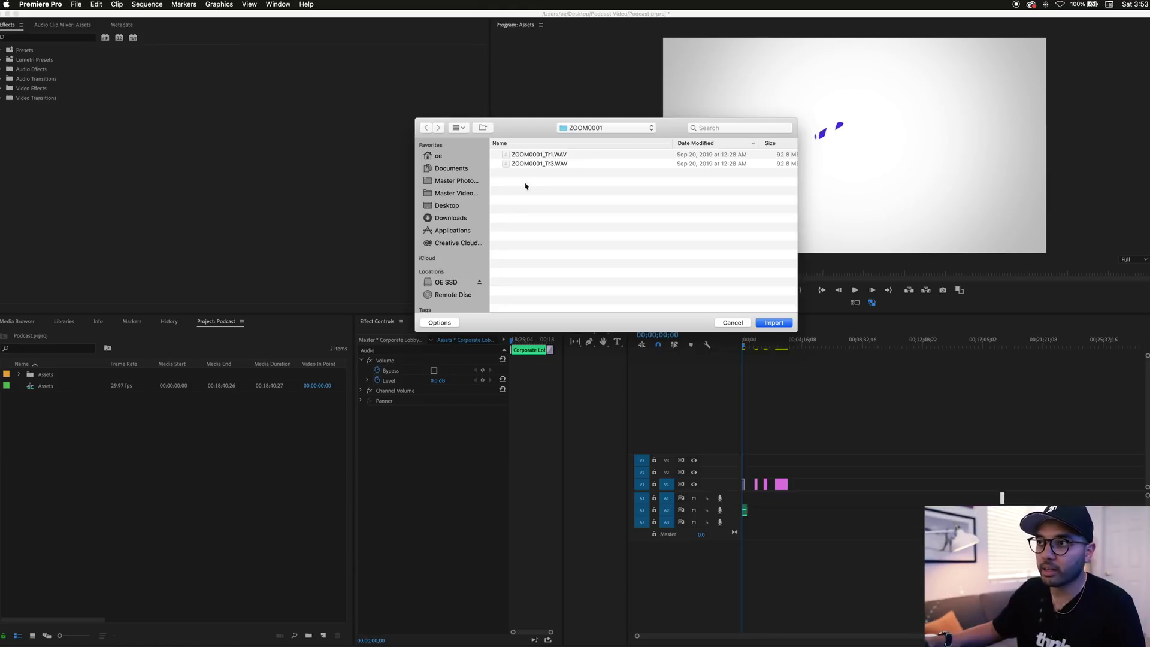
left_click_drag(531, 179, 507, 151)
left_click(779, 323)
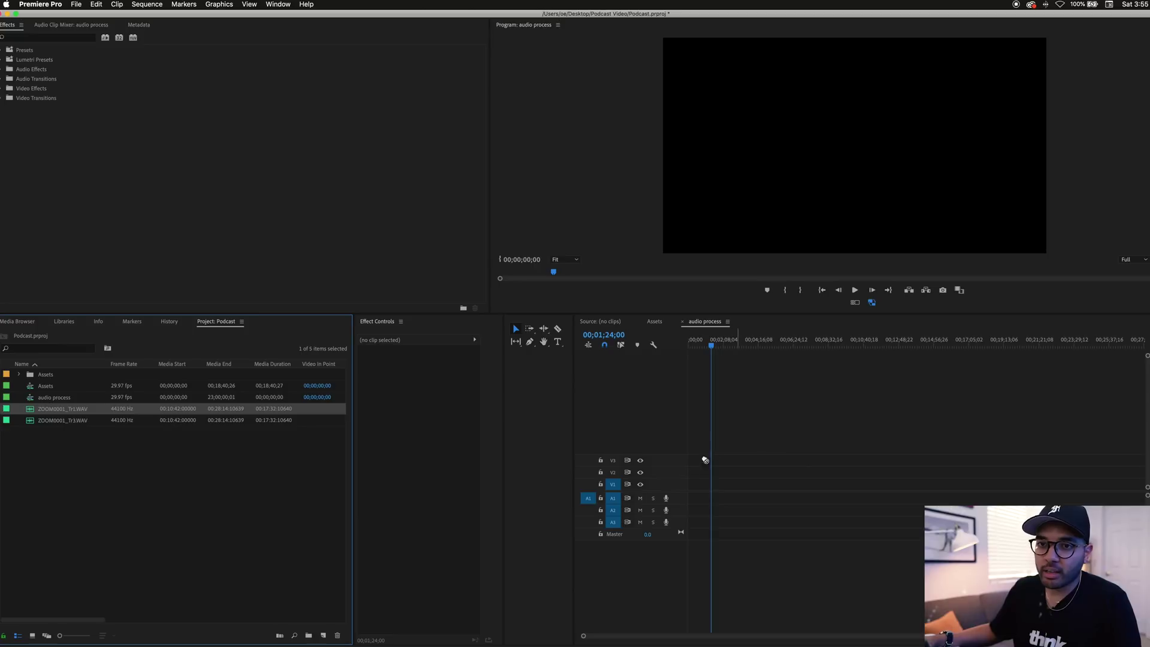
left_click_drag(706, 457, 681, 501)
left_click_drag(31, 421, 686, 515)
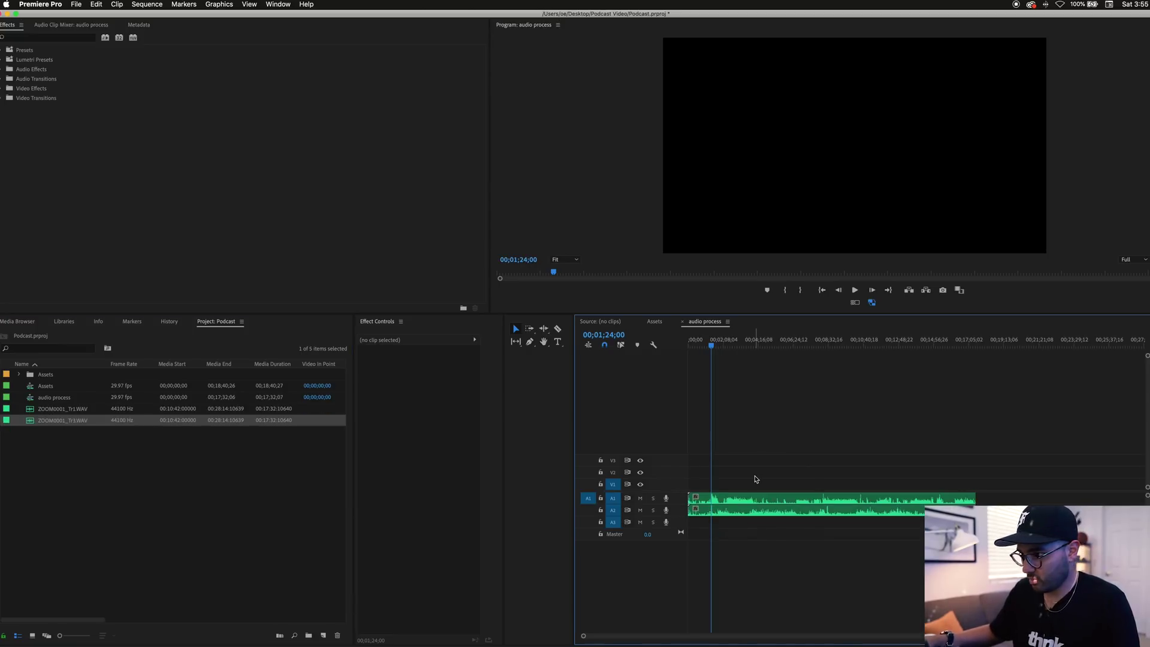
Cut both clips at 00;01;30;08, delete the heads, and close the gap so they start at zero.
key("equal")
key("equal")
key("equal")
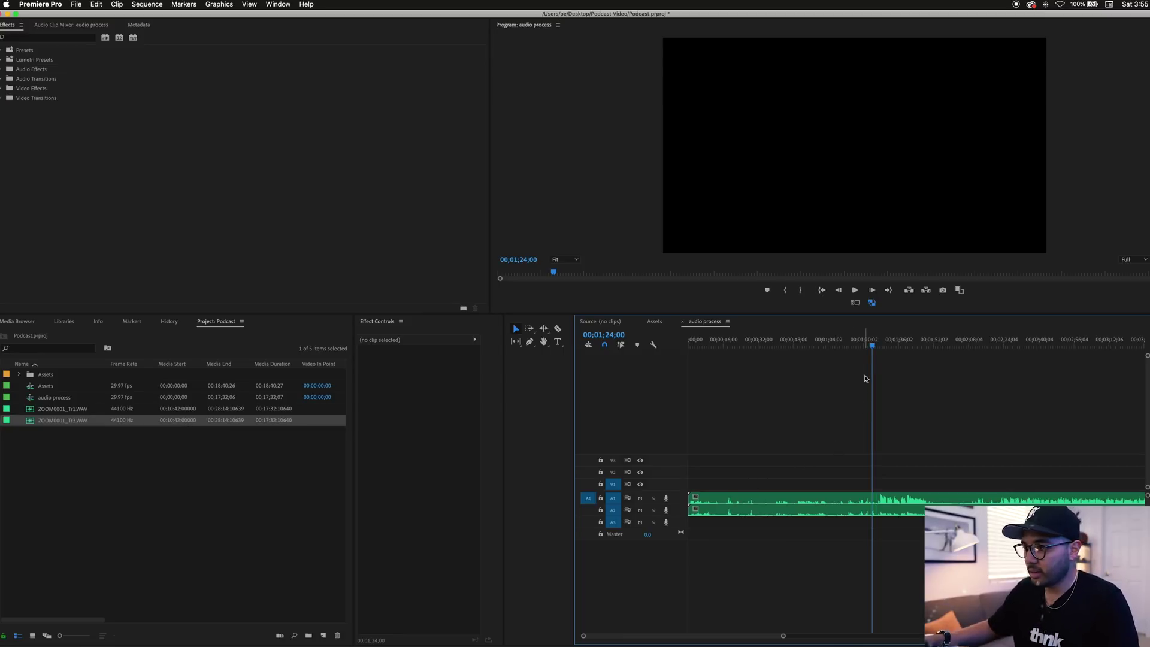
key("space")
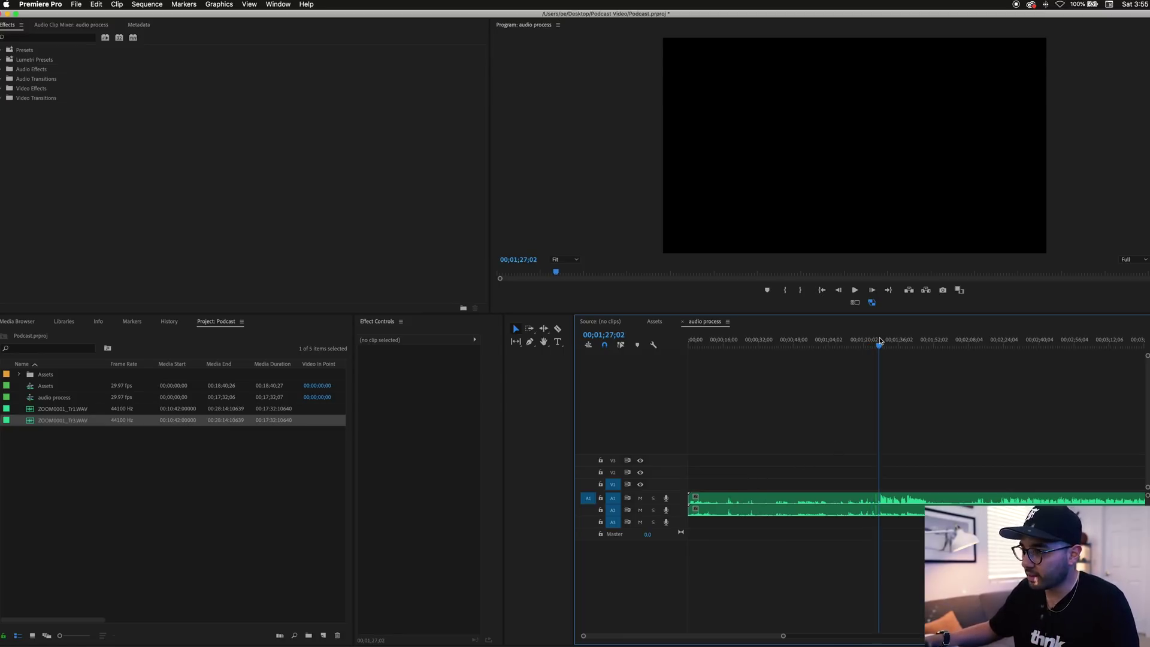
key("equal")
key("equal")
key("equal")
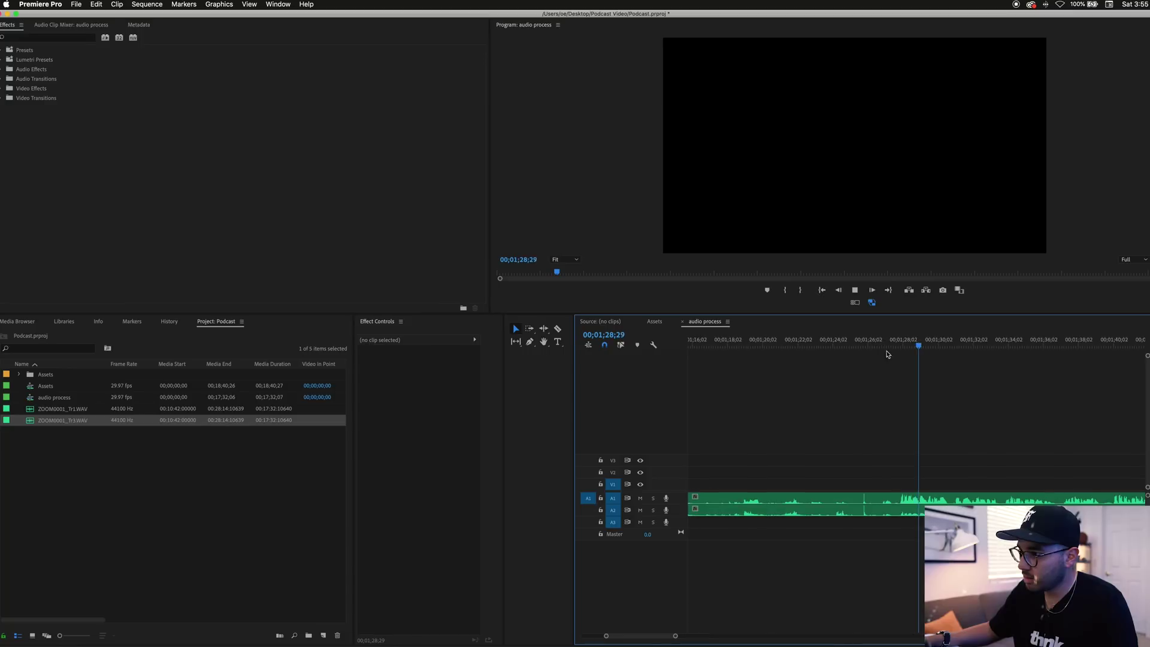
key("space")
key("c")
left_click(897, 499)
left_click(900, 509)
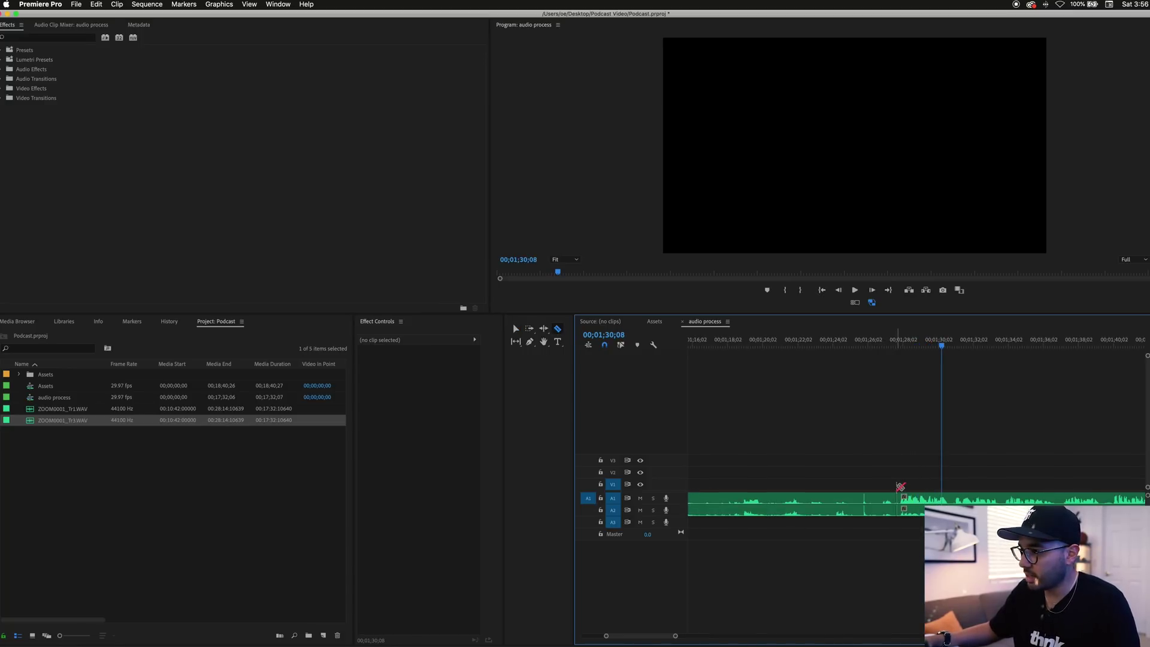
key("v")
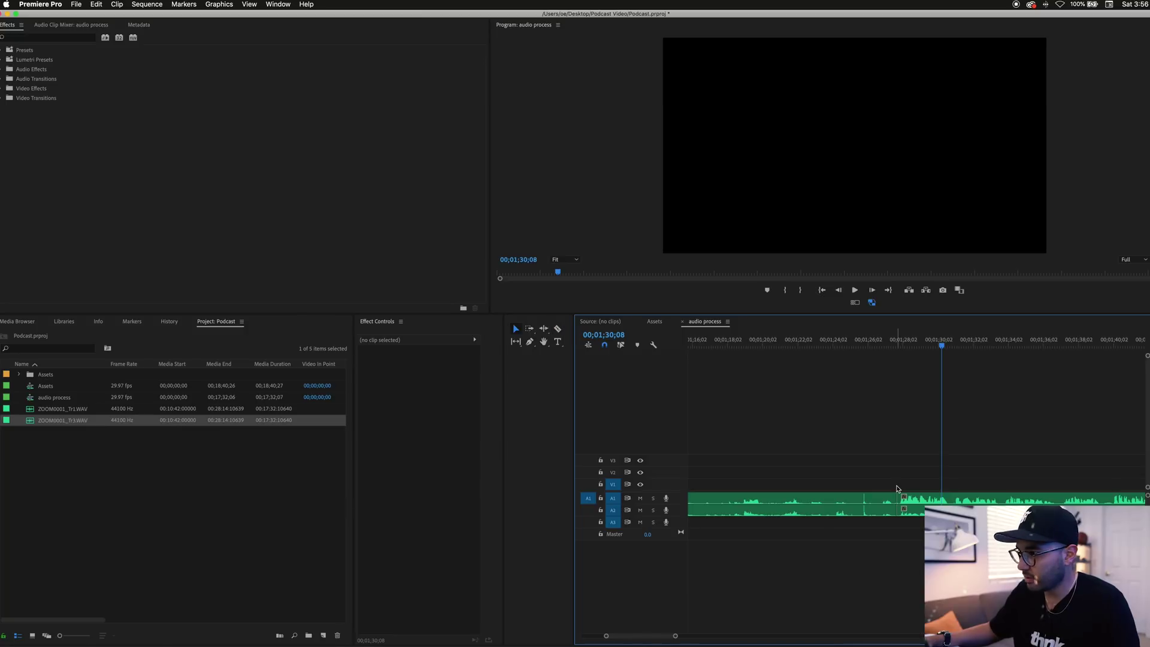
left_click_drag(892, 485, 856, 530)
key("Delete")
key("minus")
key("minus")
key("minus")
left_click(782, 498)
key("Delete")
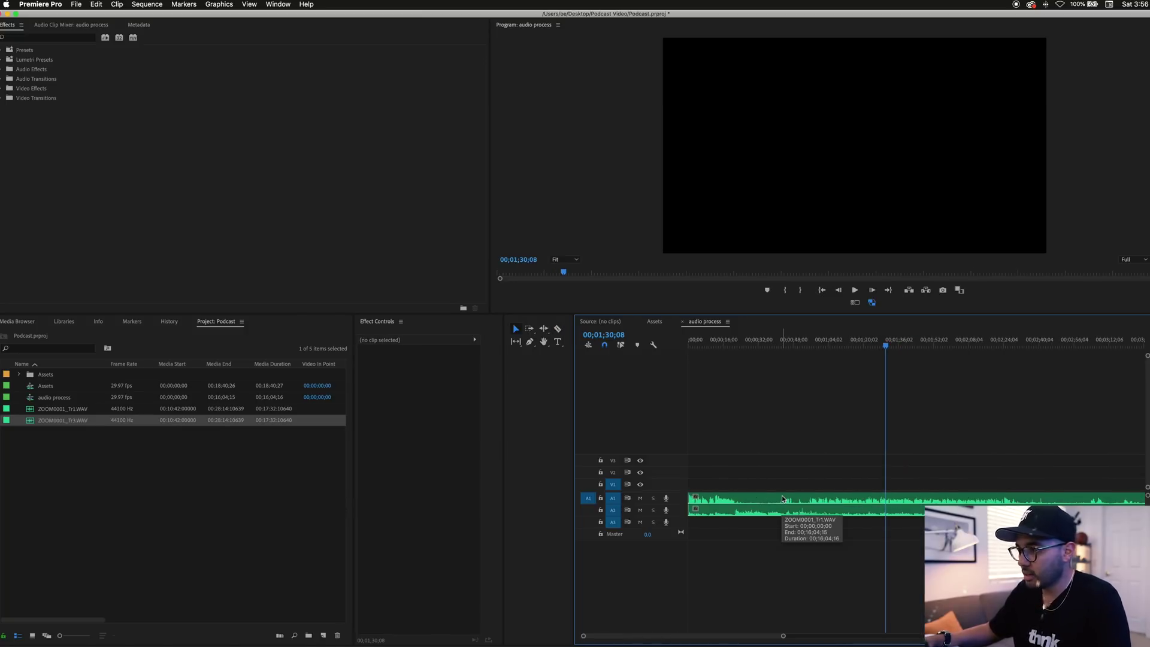
Trim both clips' ends to the playhead at 00;15;56;13 and reselect them.
key("minus")
key("minus")
key("minus")
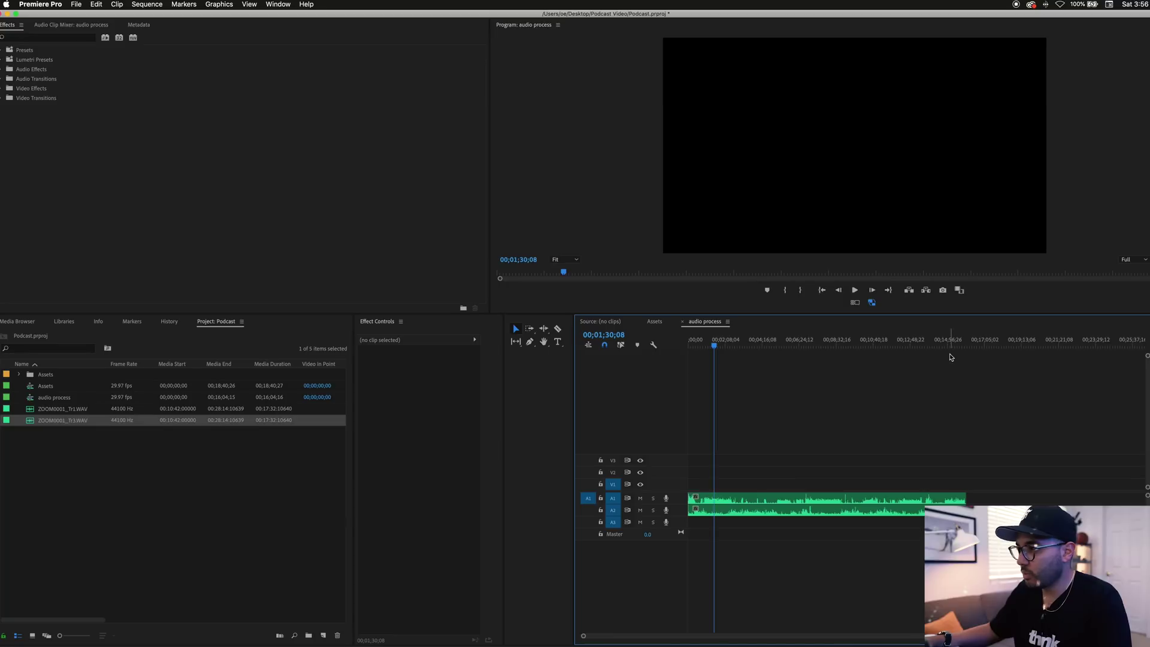
left_click(969, 339)
key("equal")
key("equal")
key("equal")
key("space")
key("equal")
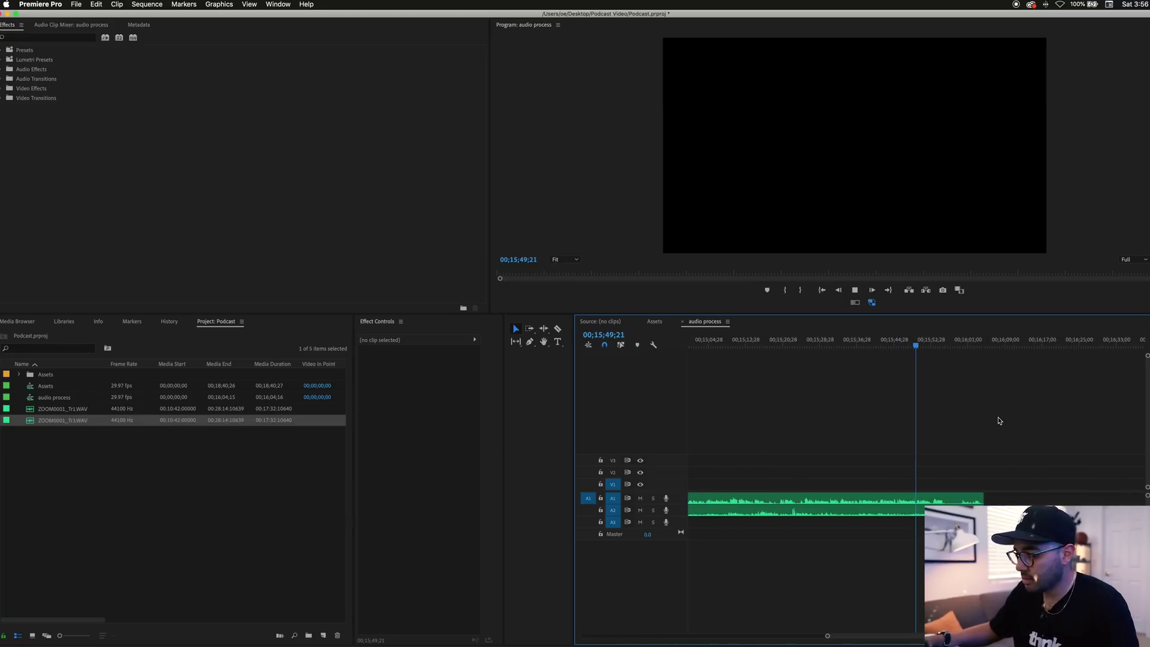
left_click(969, 496)
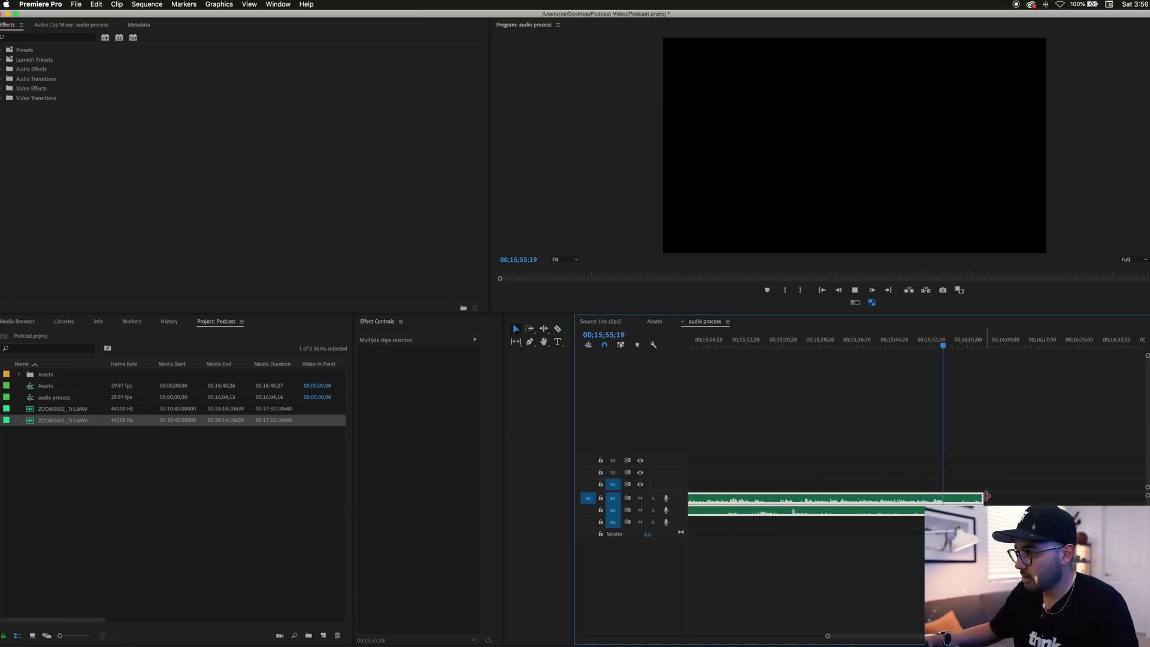
key("space")
left_click_drag(987, 496, 950, 496)
scroll(951, 496, "down", 5)
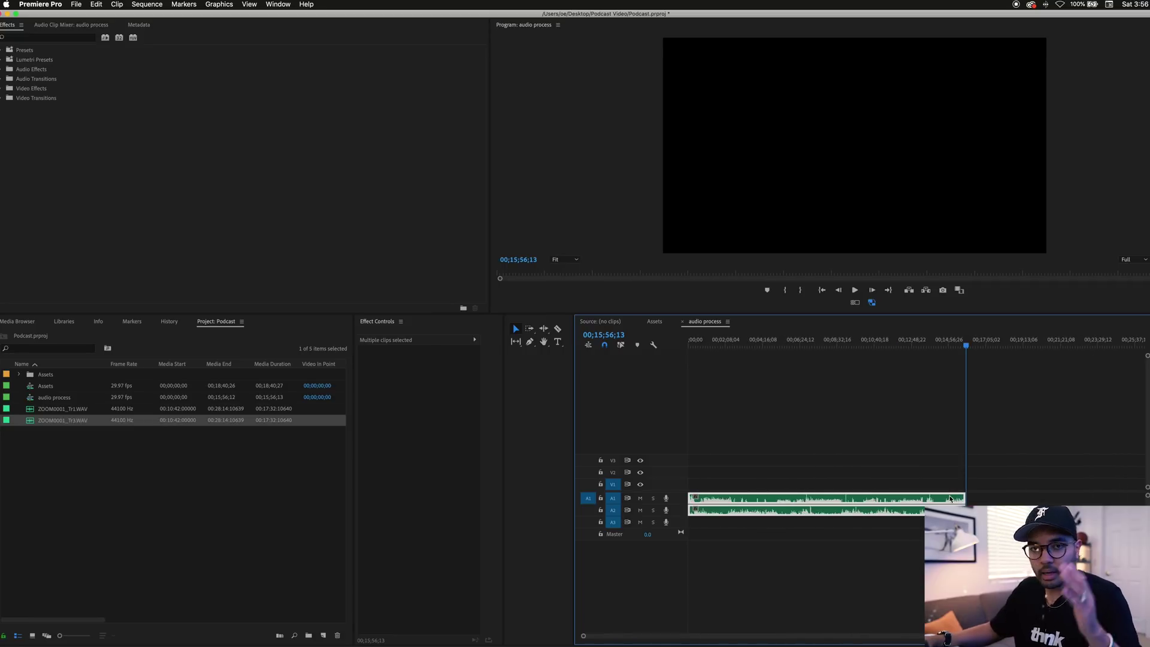
left_click_drag(844, 473, 788, 539)
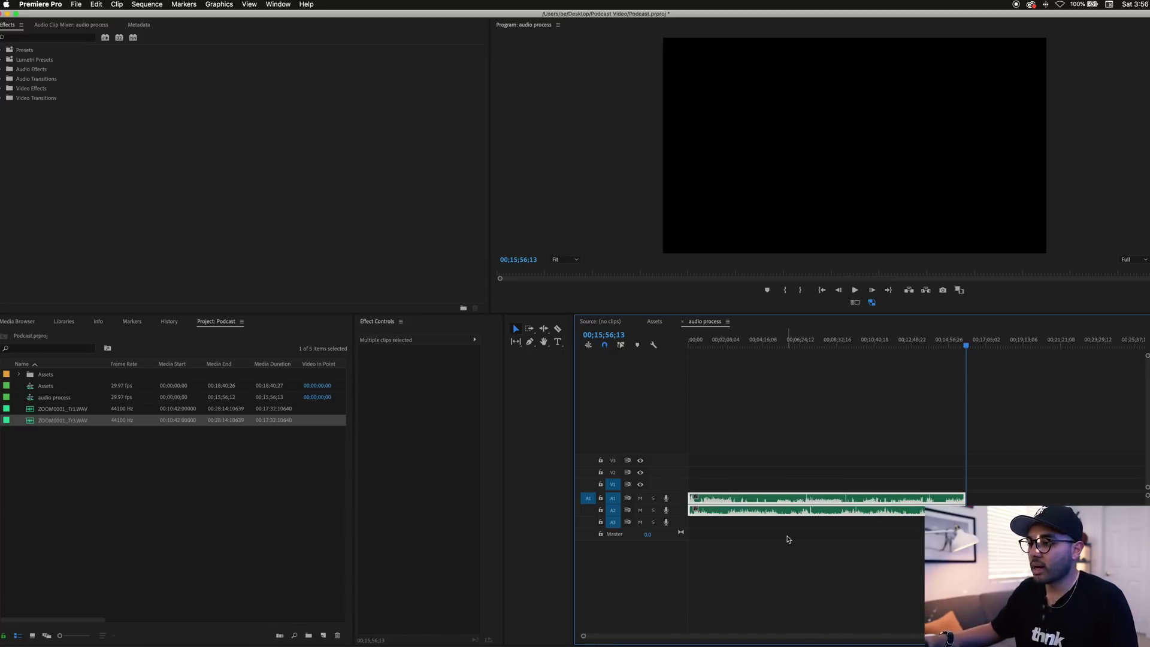
Set the Audio Gain of both selected A1/A2 clips to 6 dB.
right_click(816, 514)
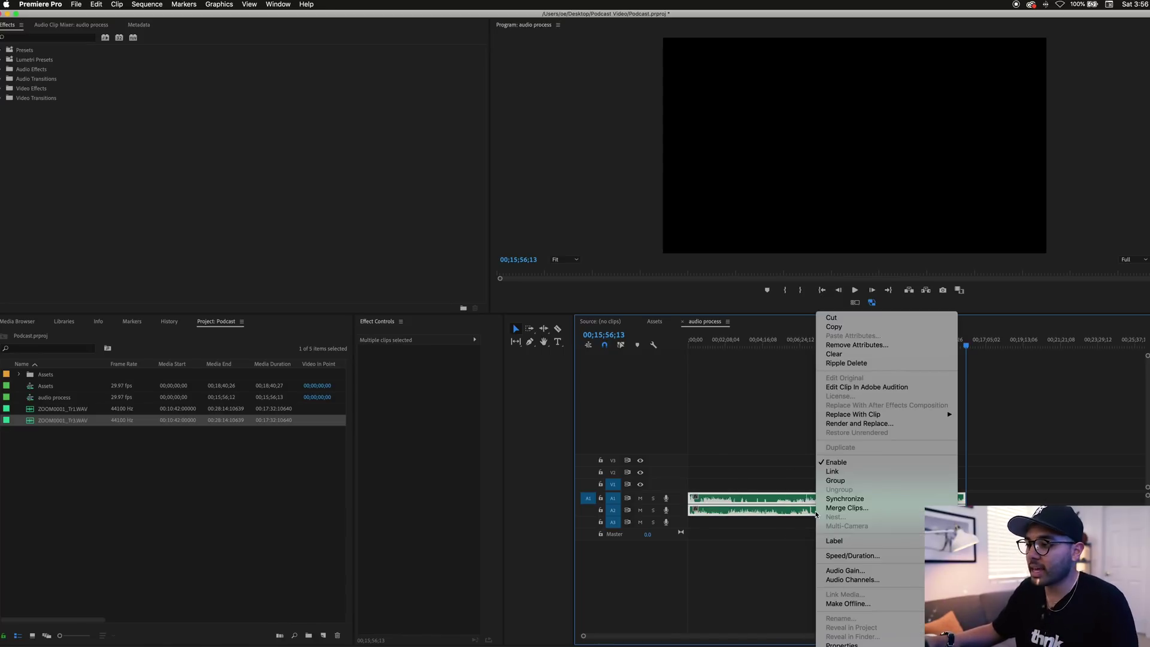
left_click(788, 554)
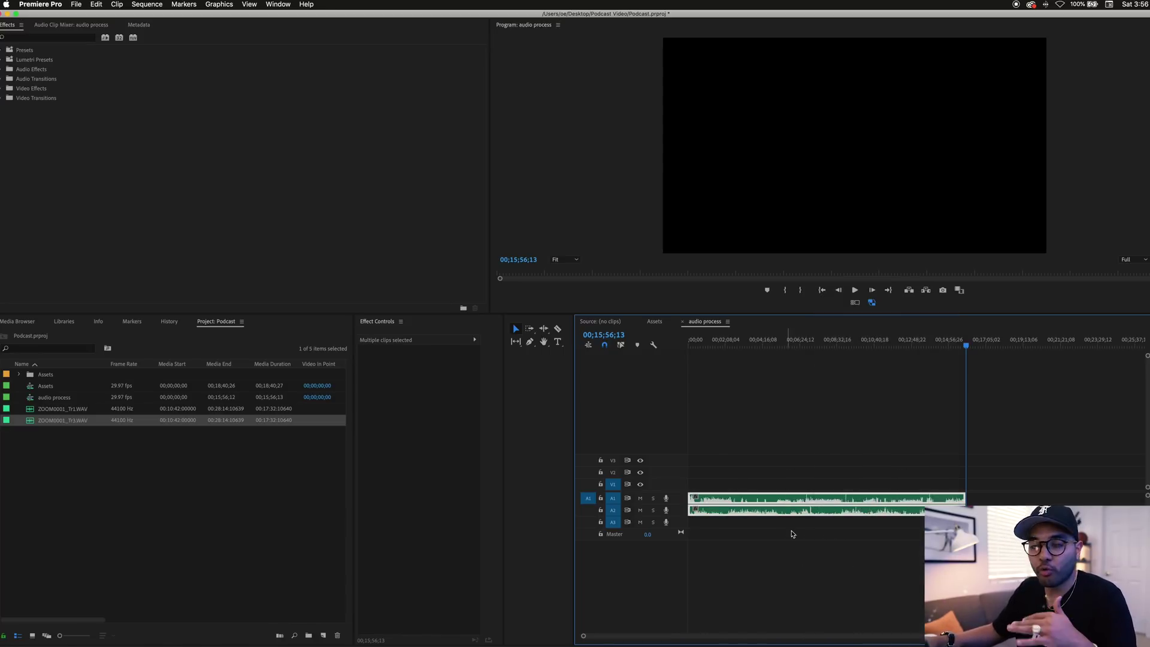
right_click(805, 505)
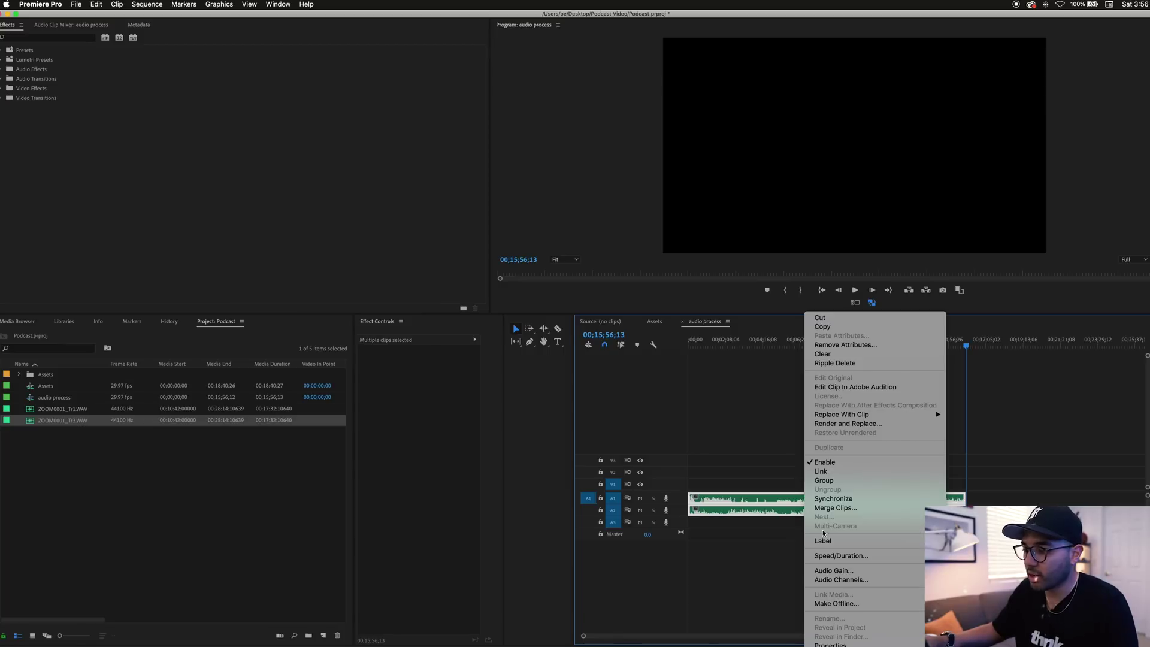
left_click(832, 570)
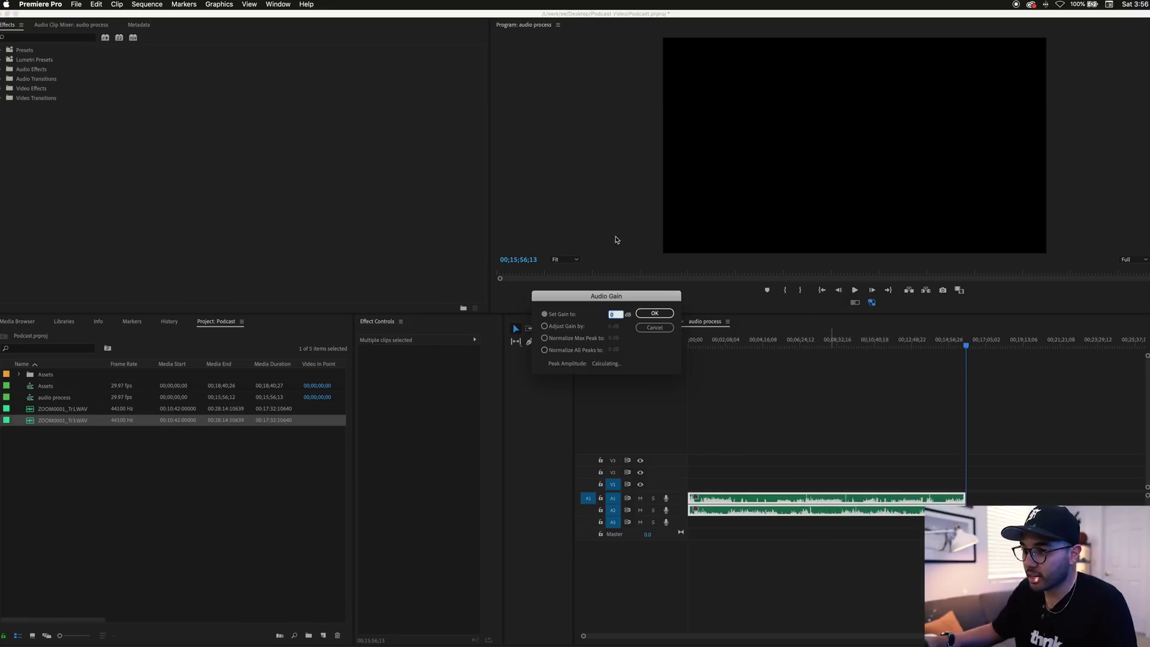
type("6")
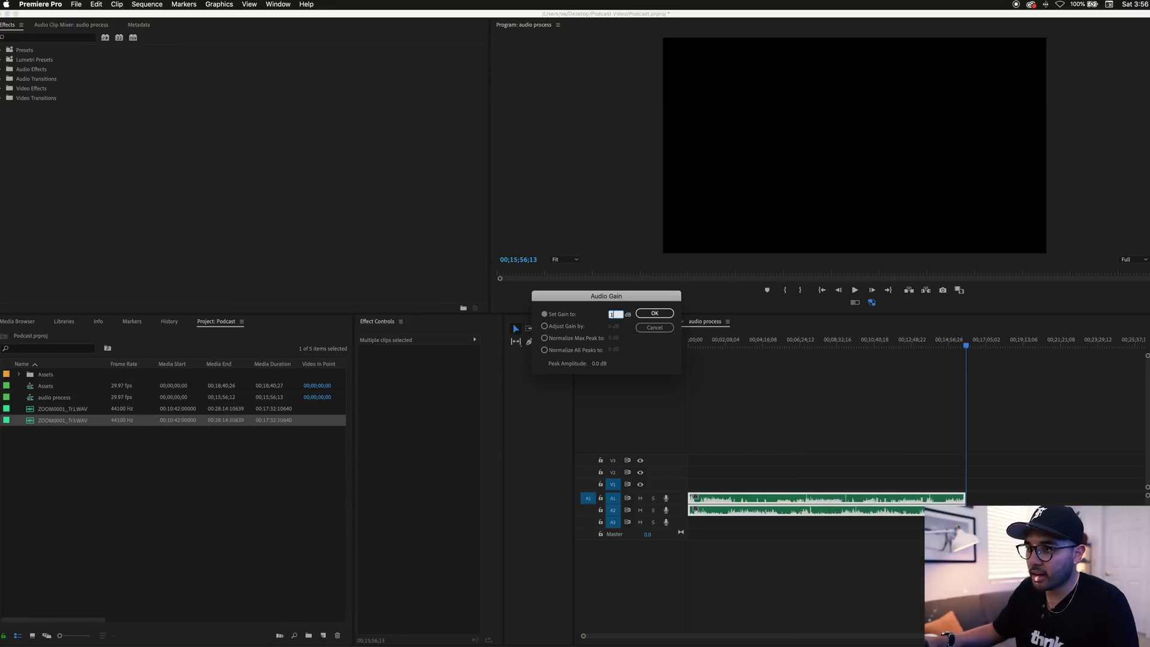
key("Return")
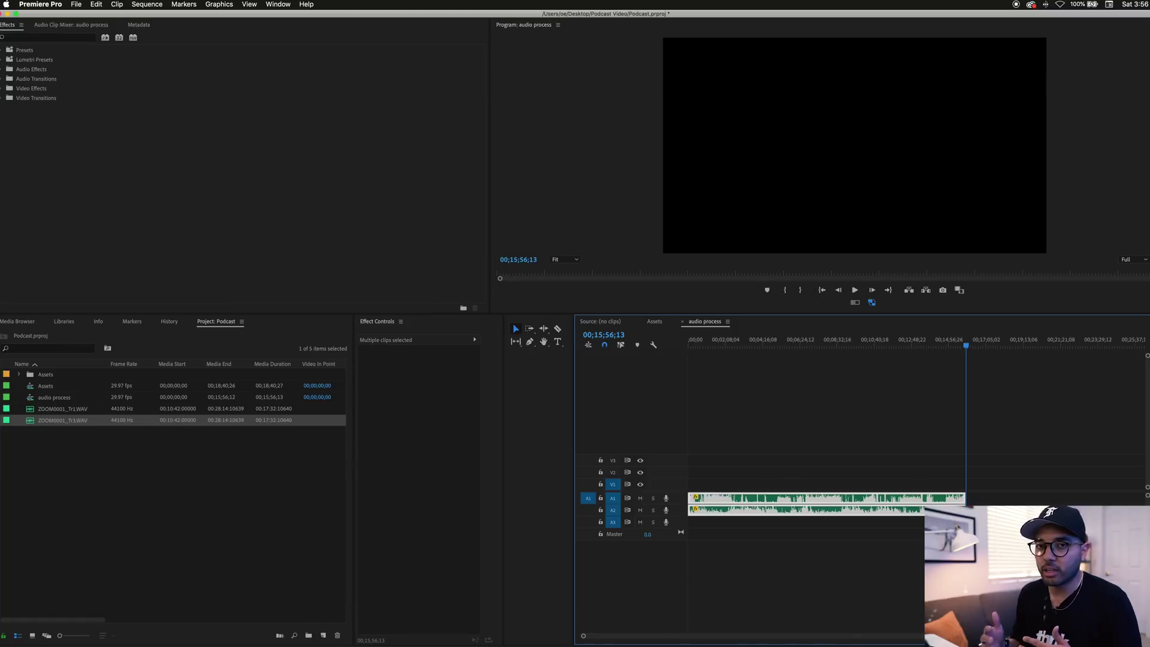
left_click(737, 345)
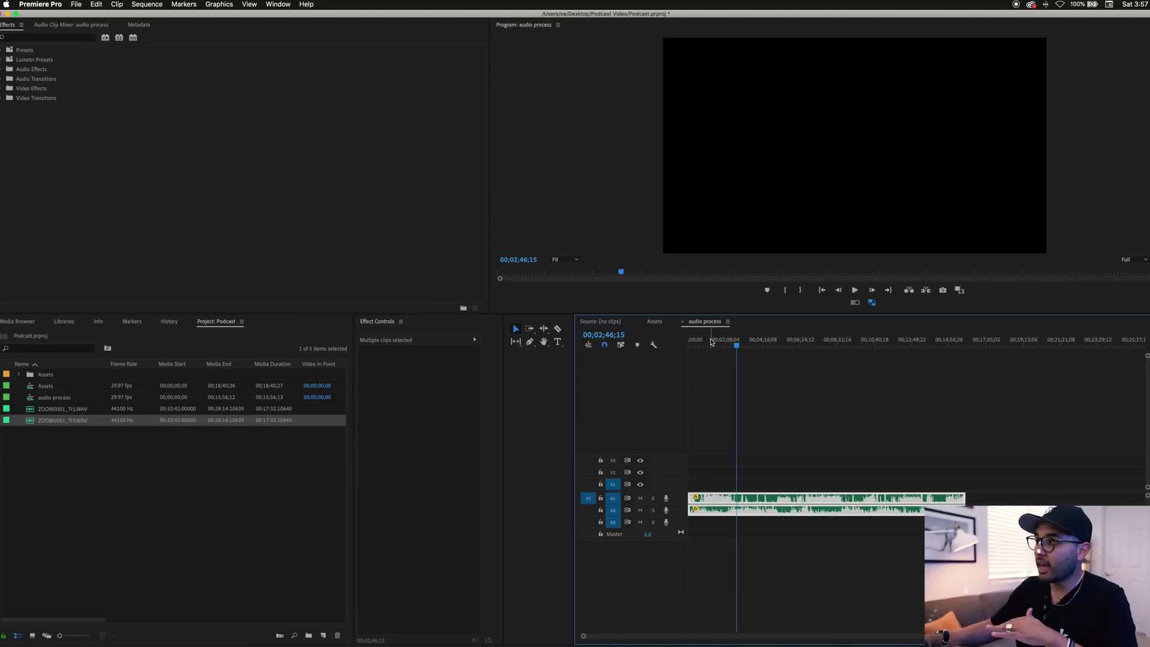
left_click(710, 341)
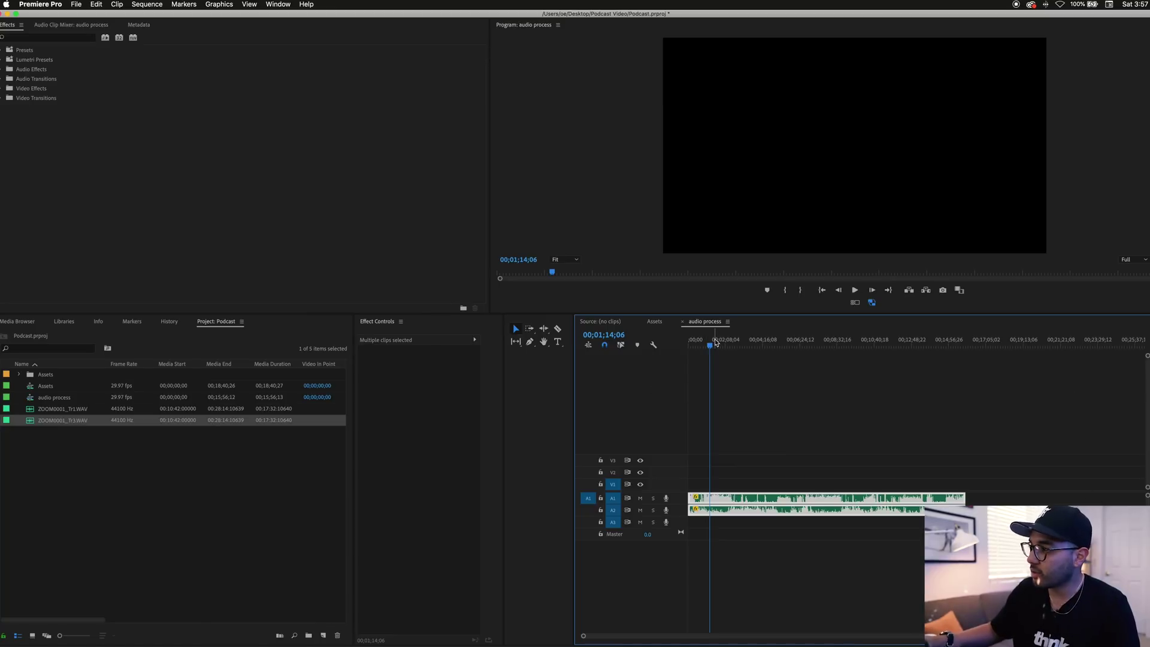
left_click_drag(709, 342, 707, 341)
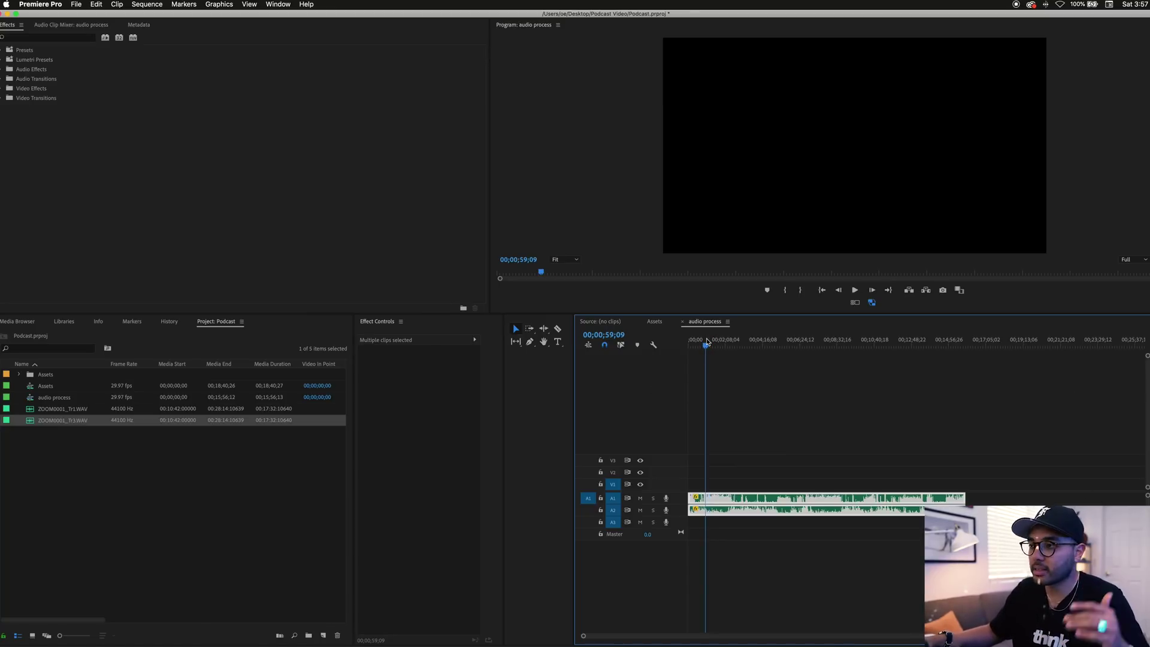
left_click_drag(637, 342, 886, 395)
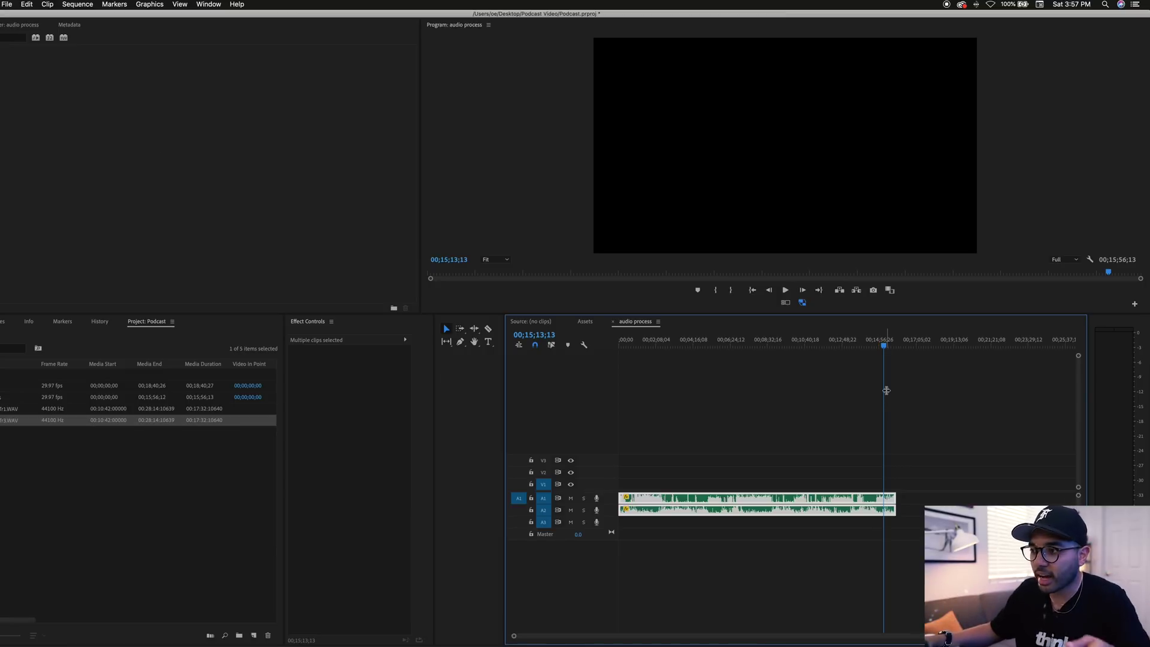
Select every clip in the audio process sequence and go to the File menu to export.
left_click(908, 362)
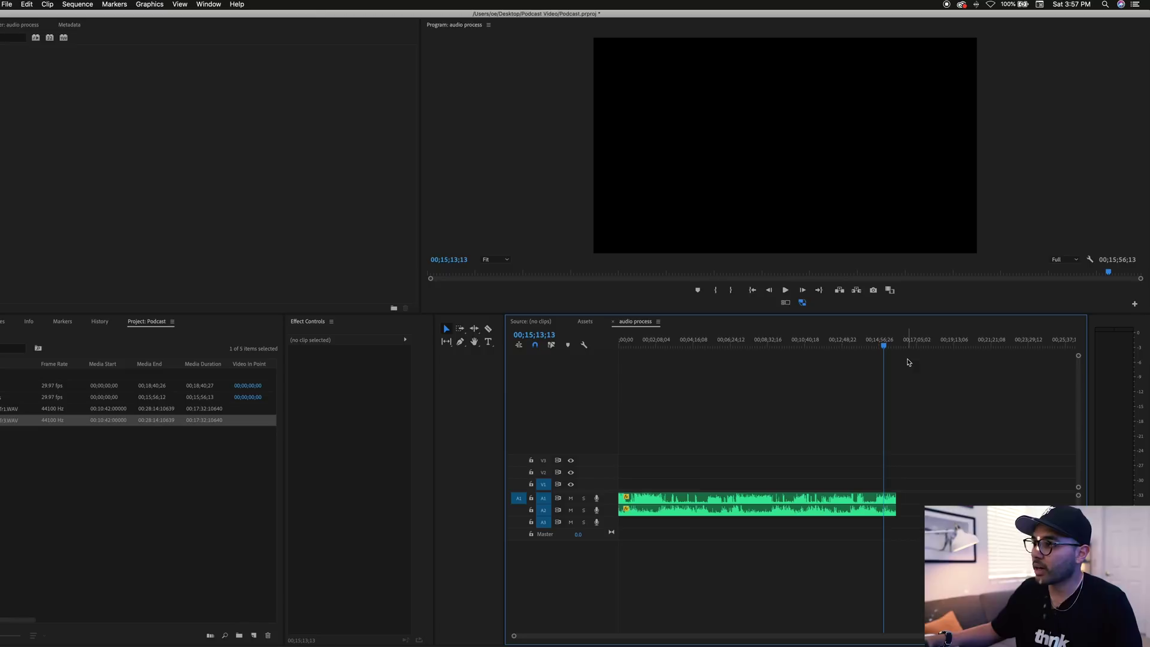
left_click(904, 341)
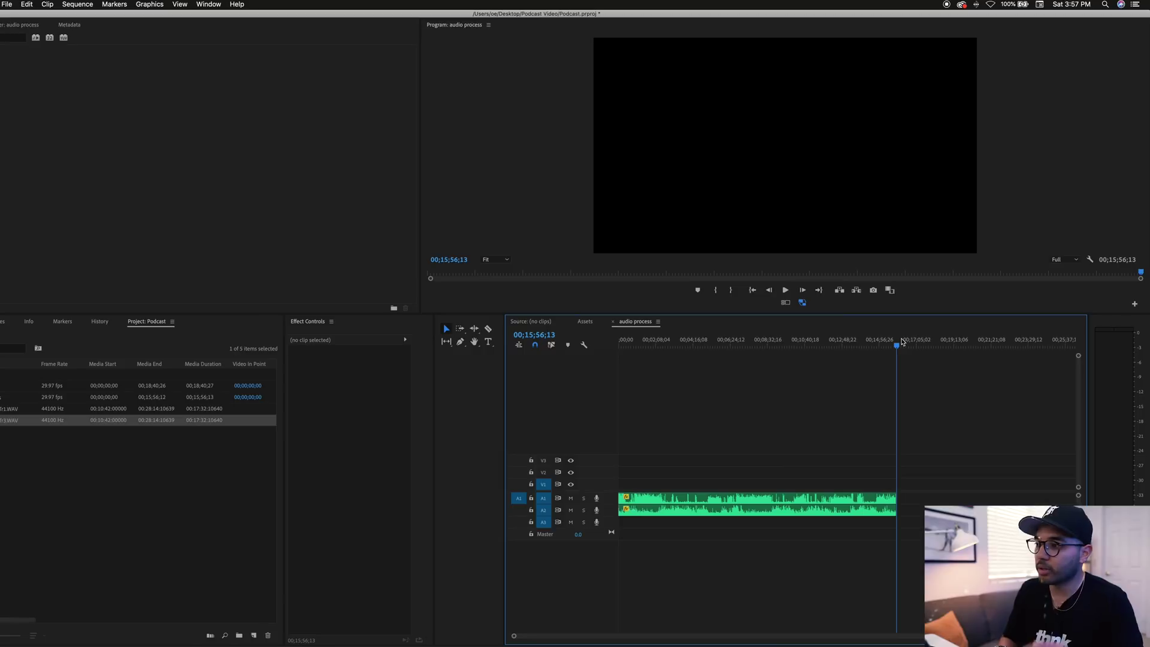
key("super+a")
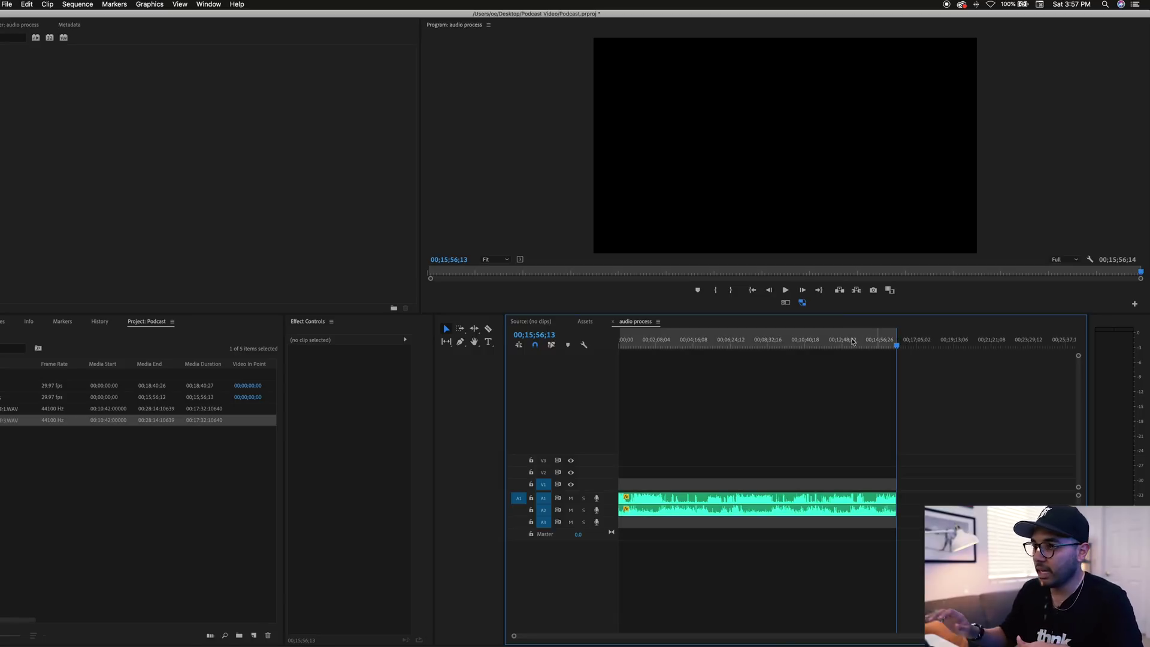
left_click(675, 346)
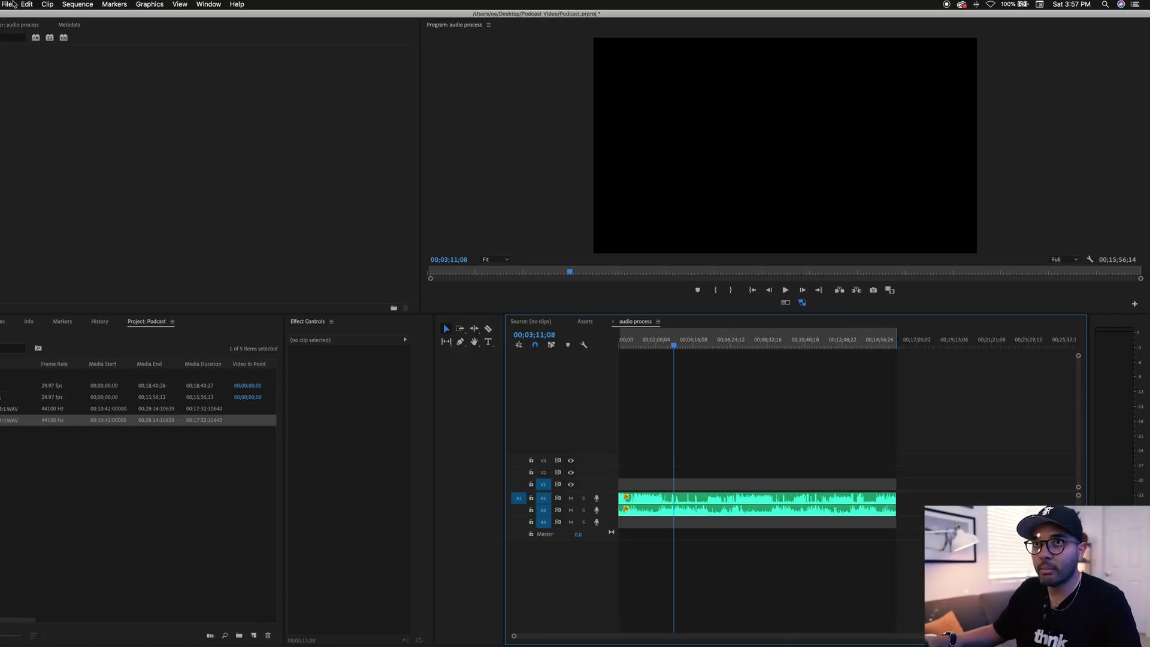
left_click(8, 5)
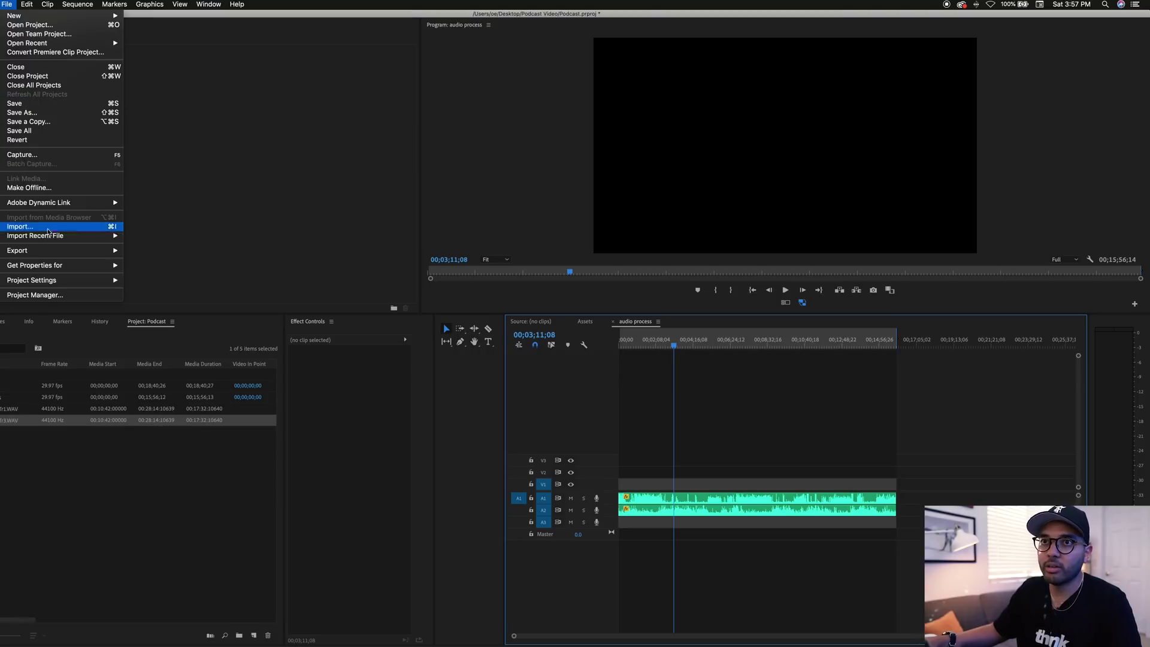
Export the sequence as AIFF, audio process.aif, into the Podcast Video folder.
mouse_move(47, 256)
left_click(149, 250)
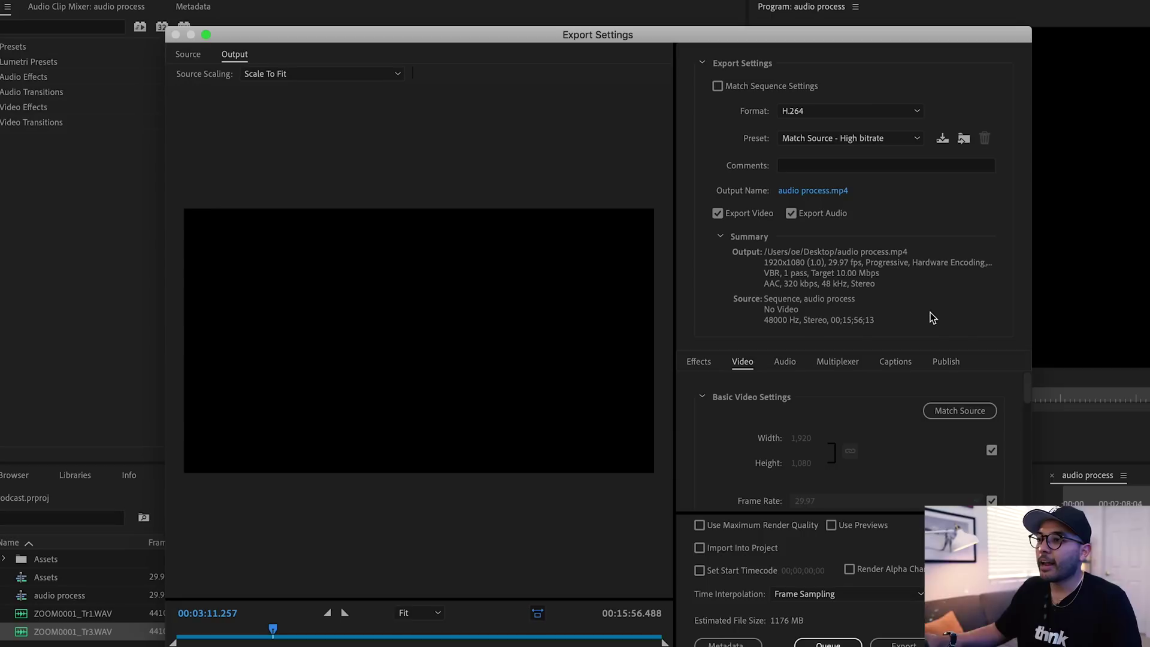
left_click(809, 112)
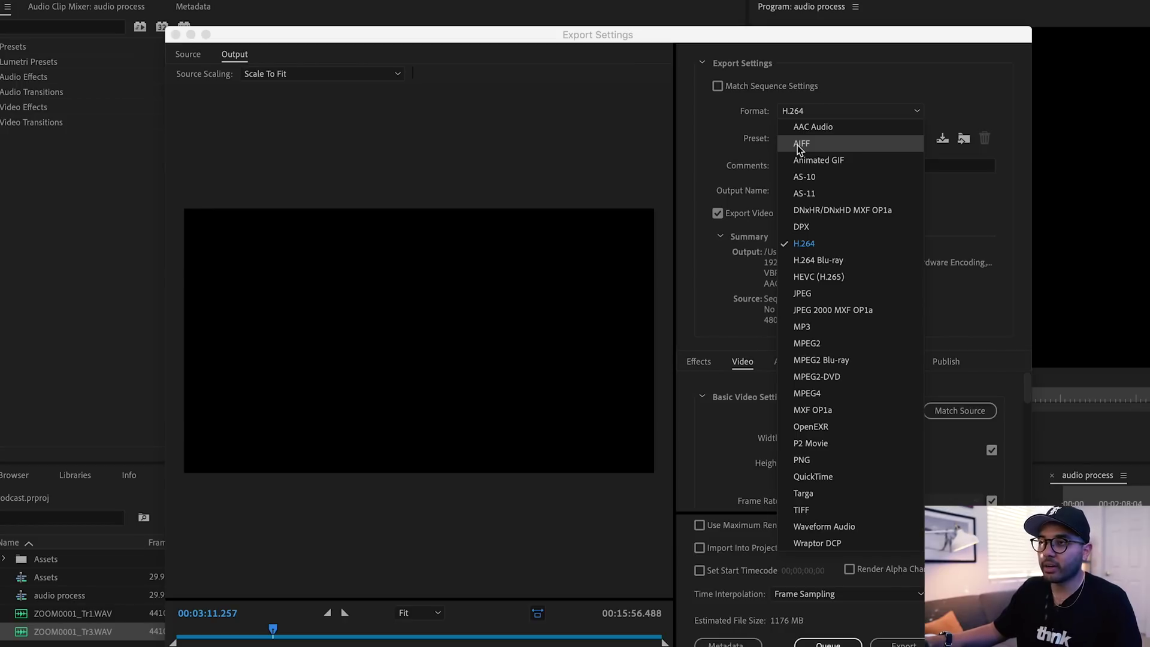
left_click(799, 144)
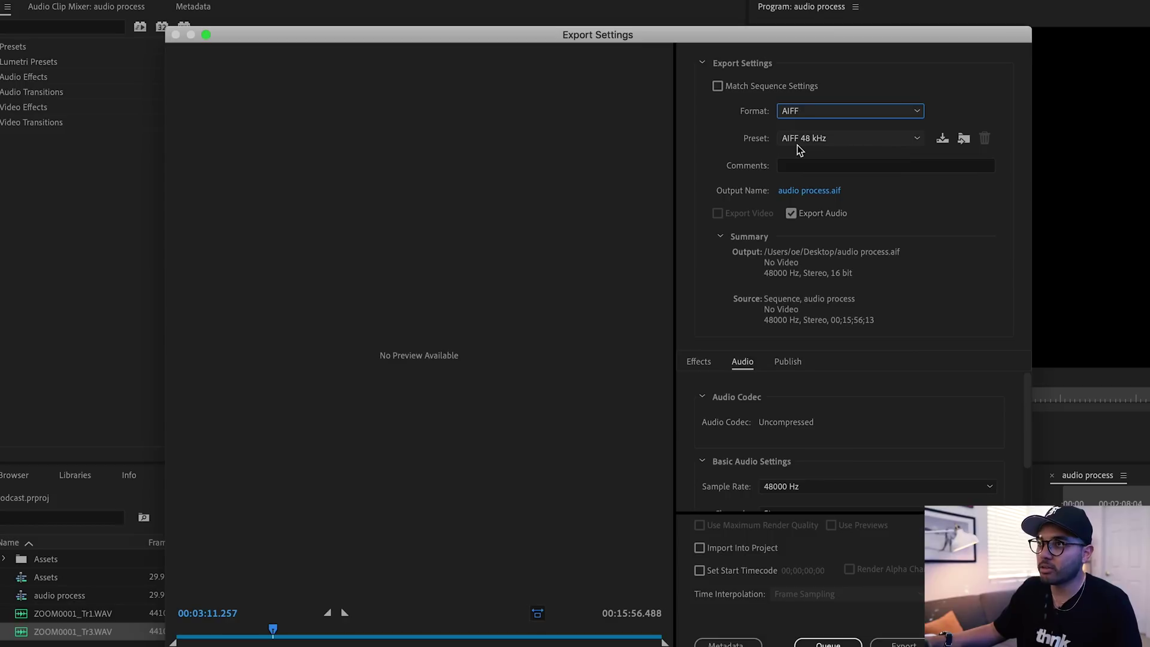
left_click(816, 190)
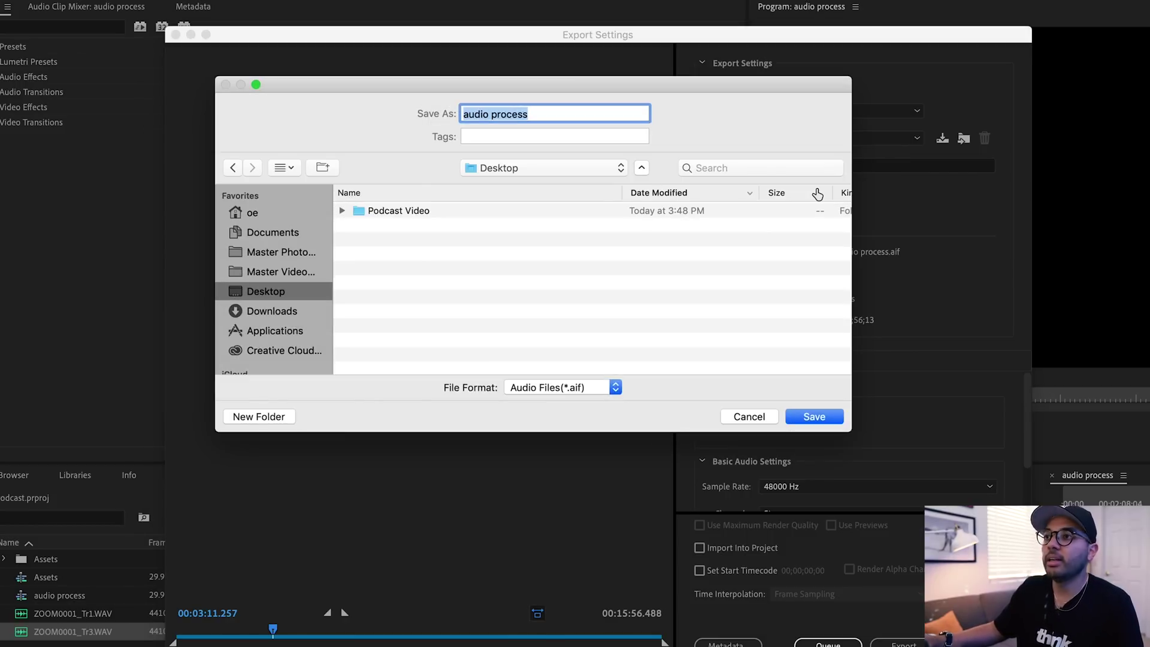
double_click(398, 213)
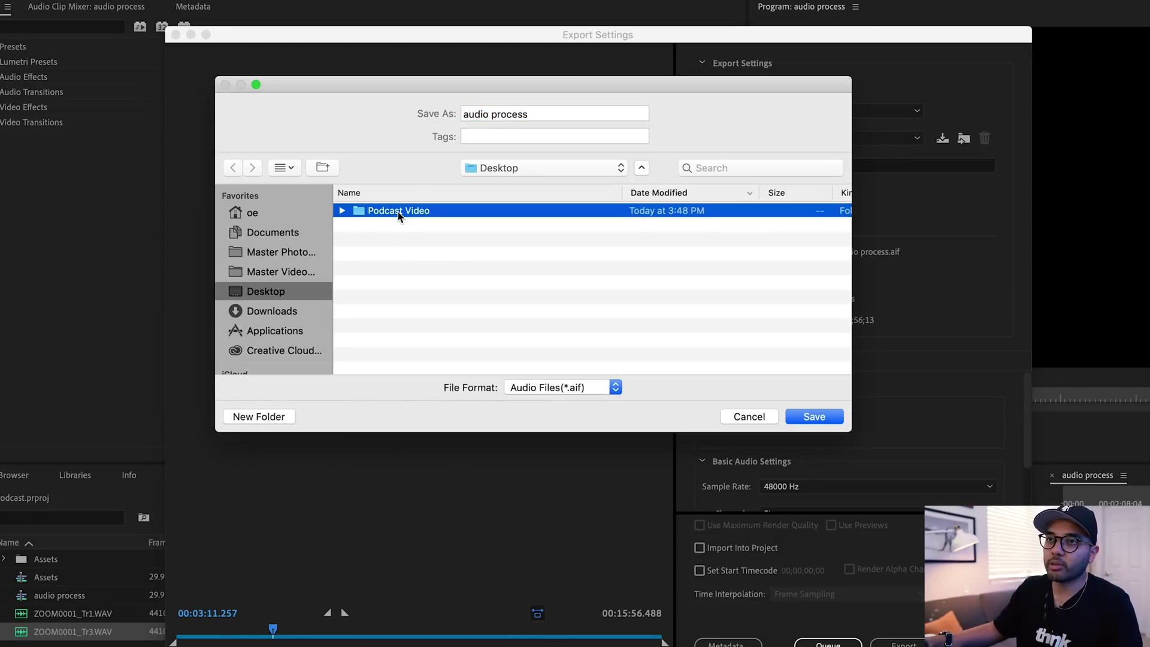
double_click(532, 113)
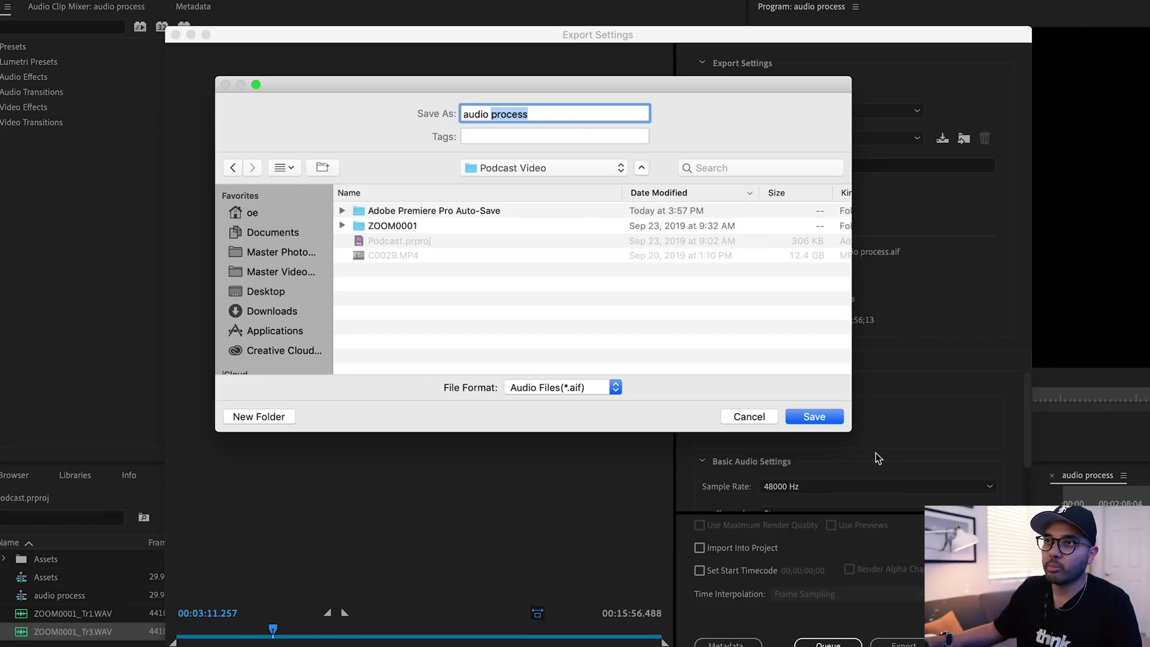
left_click(825, 418)
left_click(904, 644)
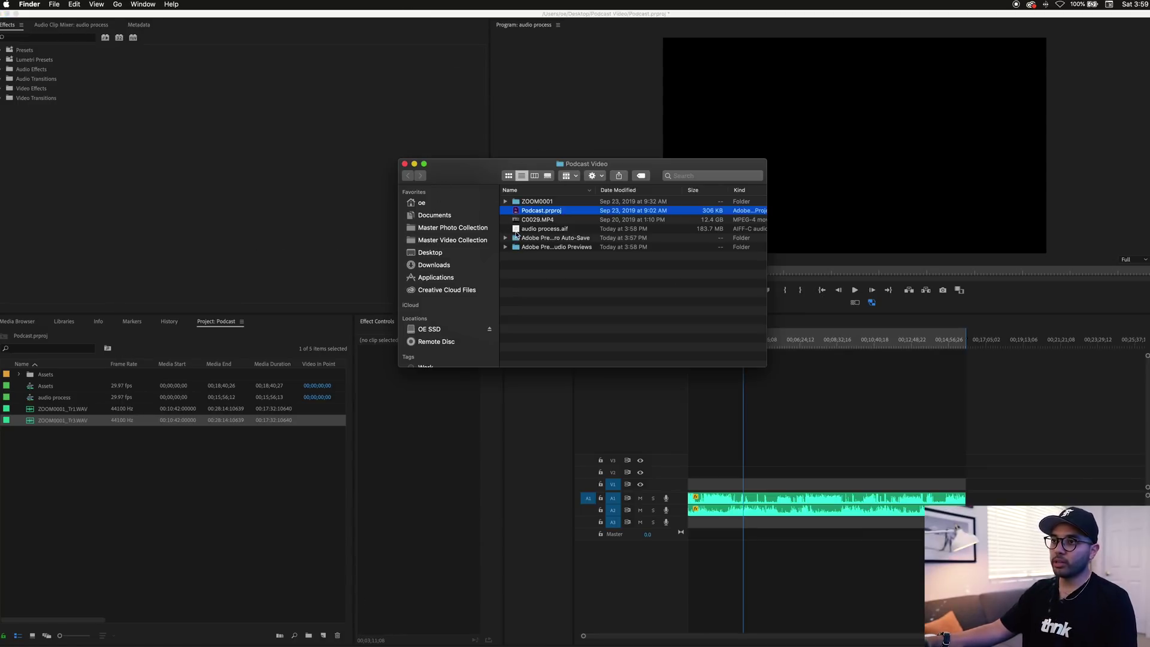
Select audio process.aif, sort Podcast Video by Date Modified newest first, and launch Levelator.
left_click(516, 231)
left_click(624, 190)
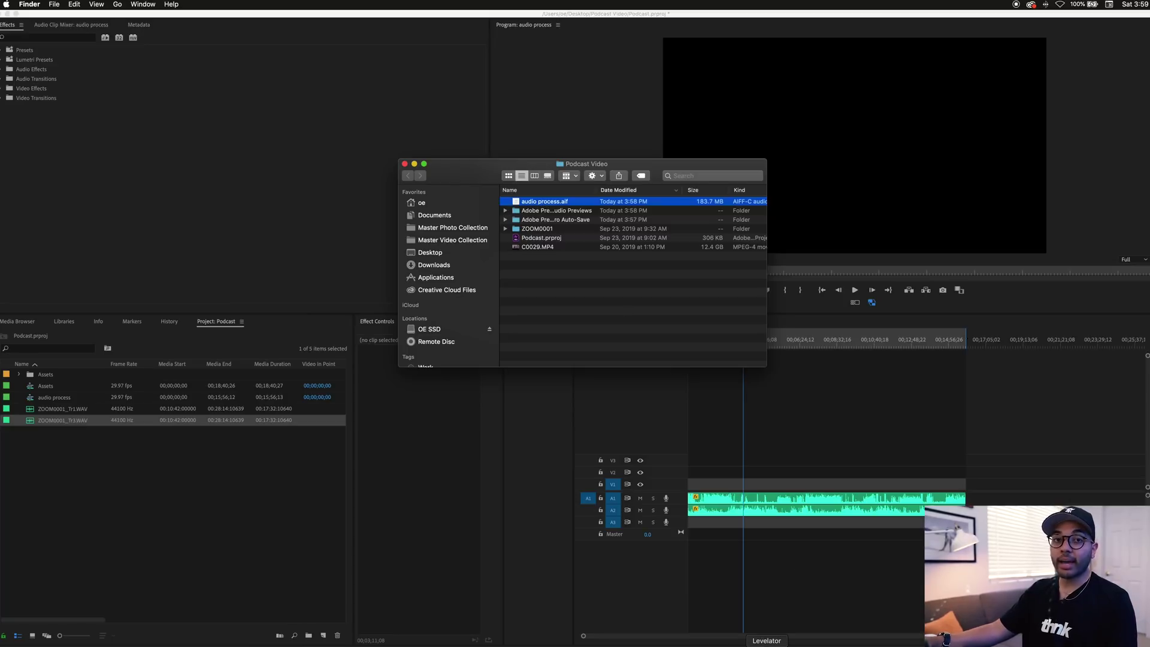
left_click(767, 644)
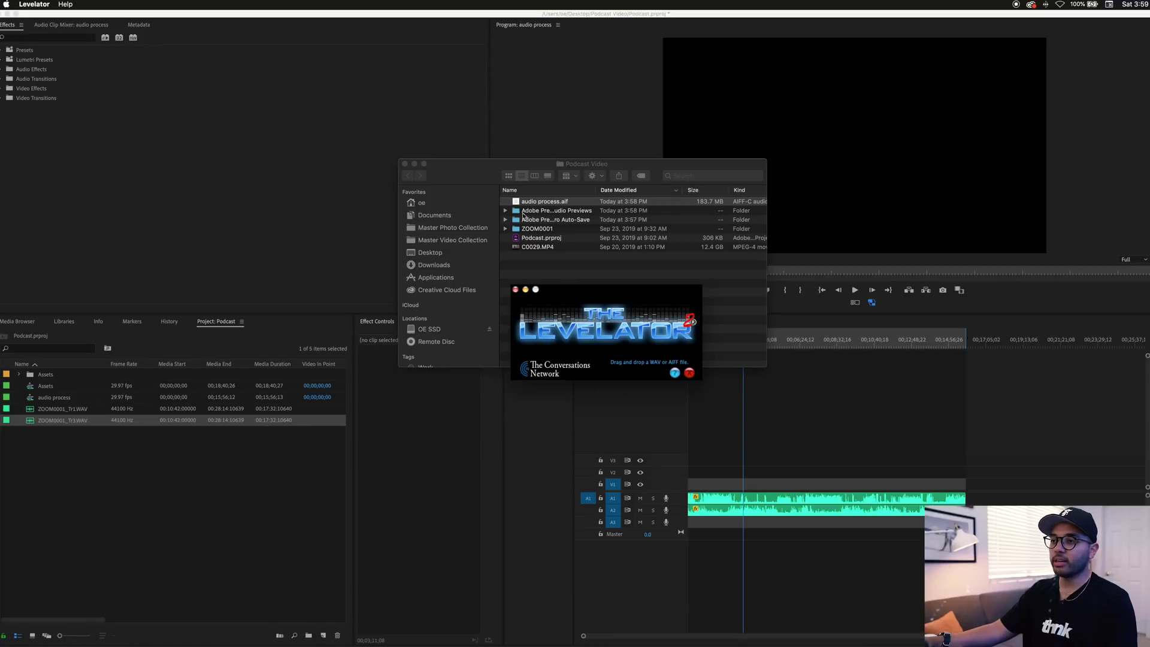
Drop audio process.aif onto Levelator and select the resulting audio process.output.aif in Finder.
left_click_drag(517, 204, 611, 333)
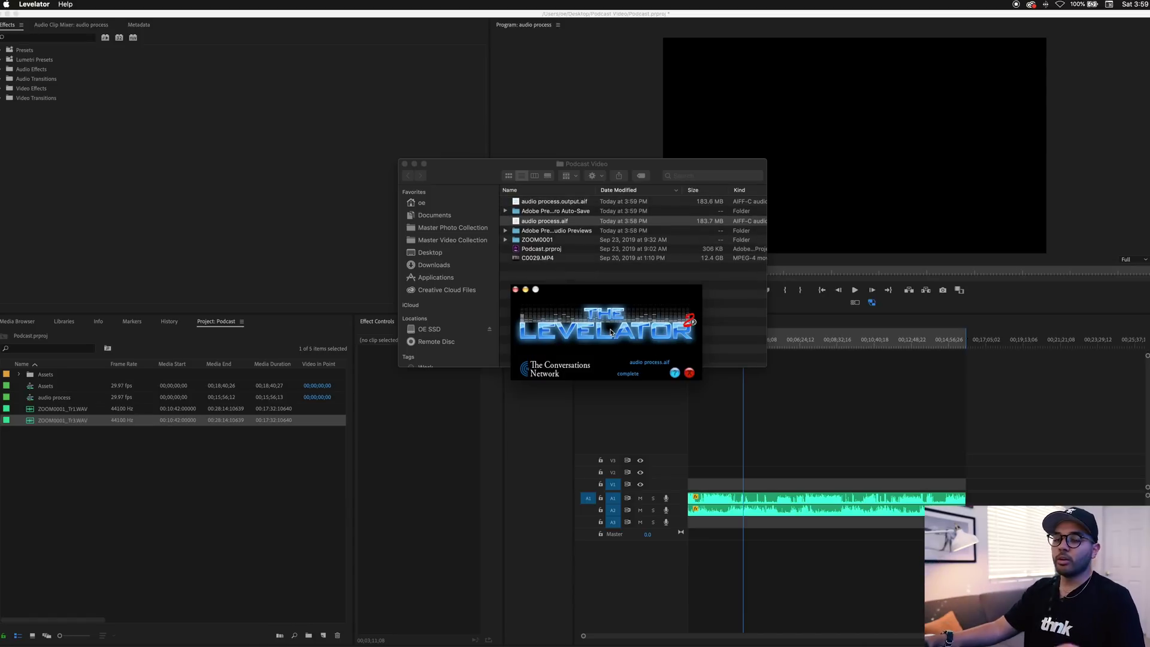
left_click(585, 277)
left_click(556, 204)
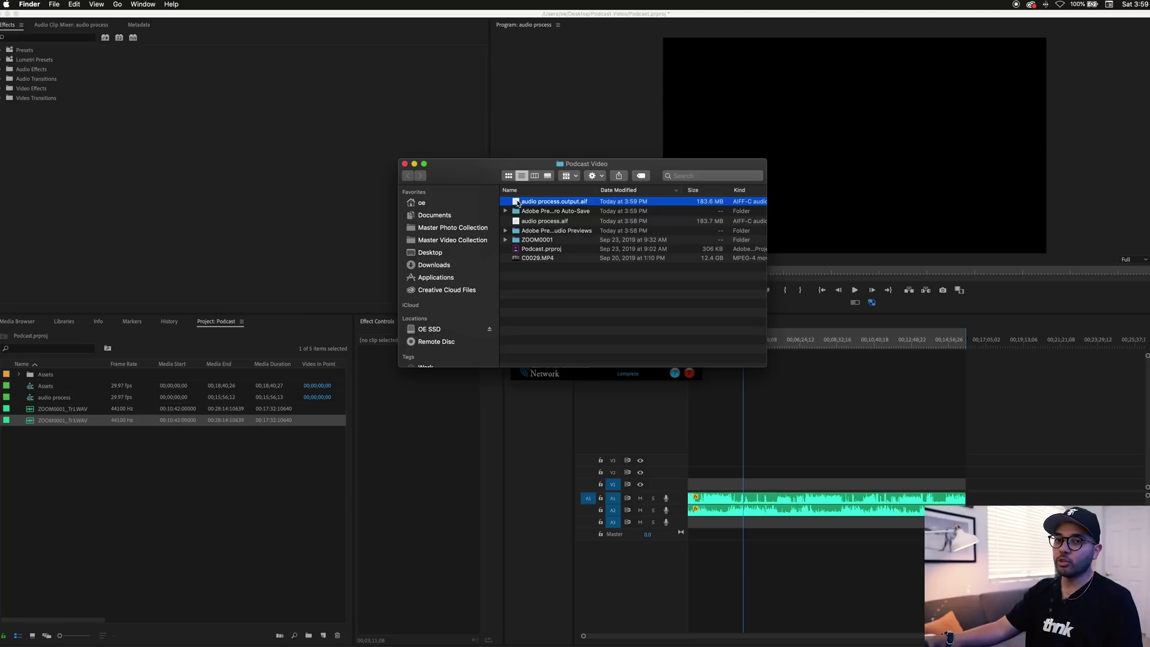
Delete the original audio clips from the timeline and the two ZOOM0001 WAV files from the project.
left_click(238, 495)
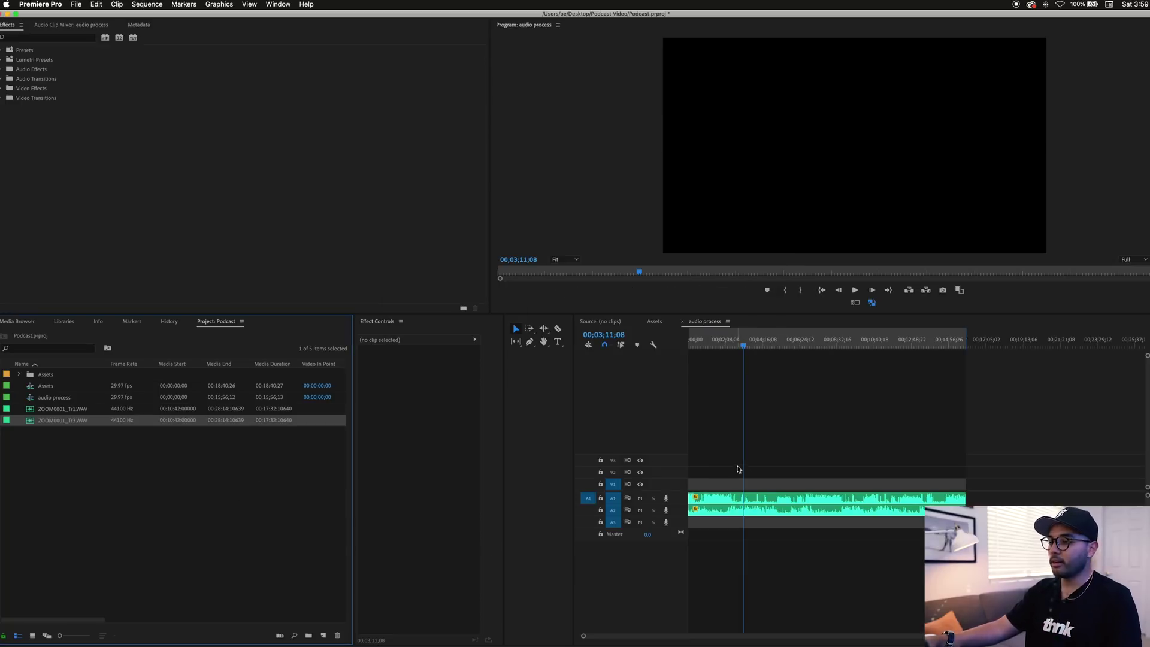
left_click_drag(757, 467, 753, 535)
key("Delete")
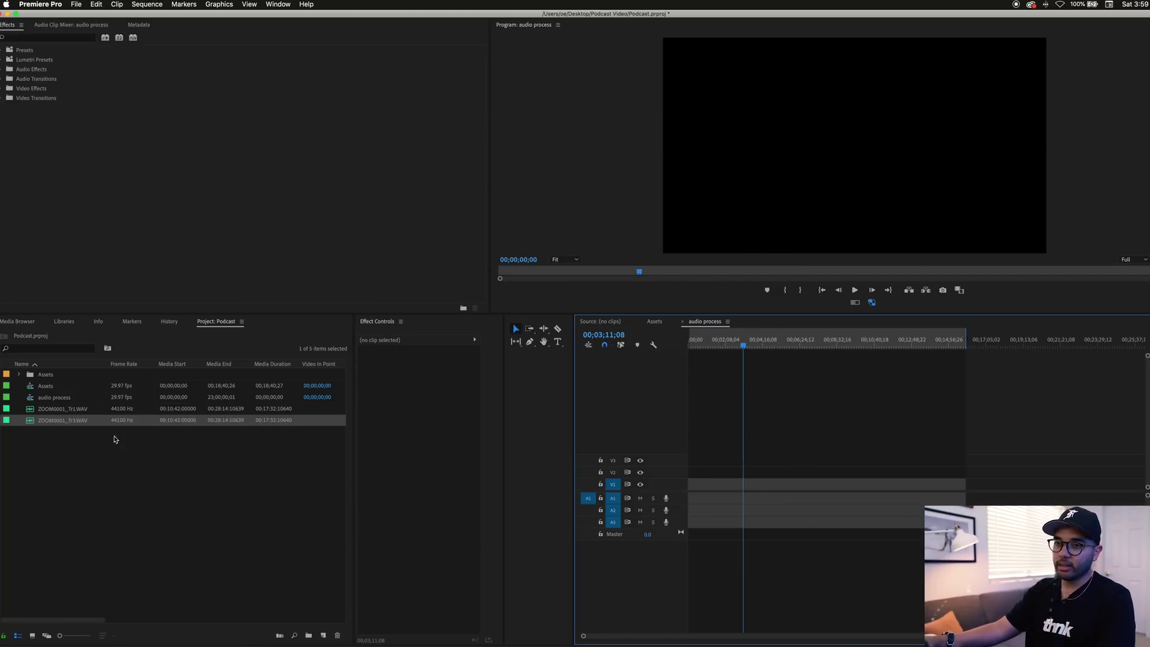
left_click_drag(63, 441, 40, 406)
key("Delete")
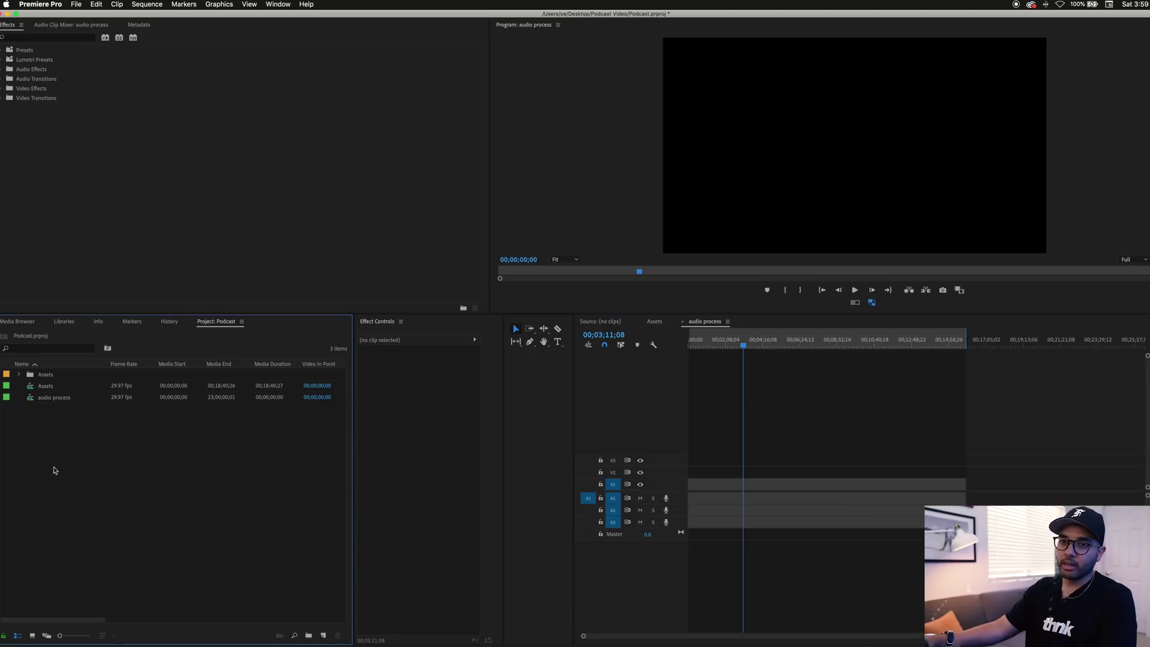
Import audio process.output.aif from the Podcast Video folder and place it on track A1.
left_click(378, 645)
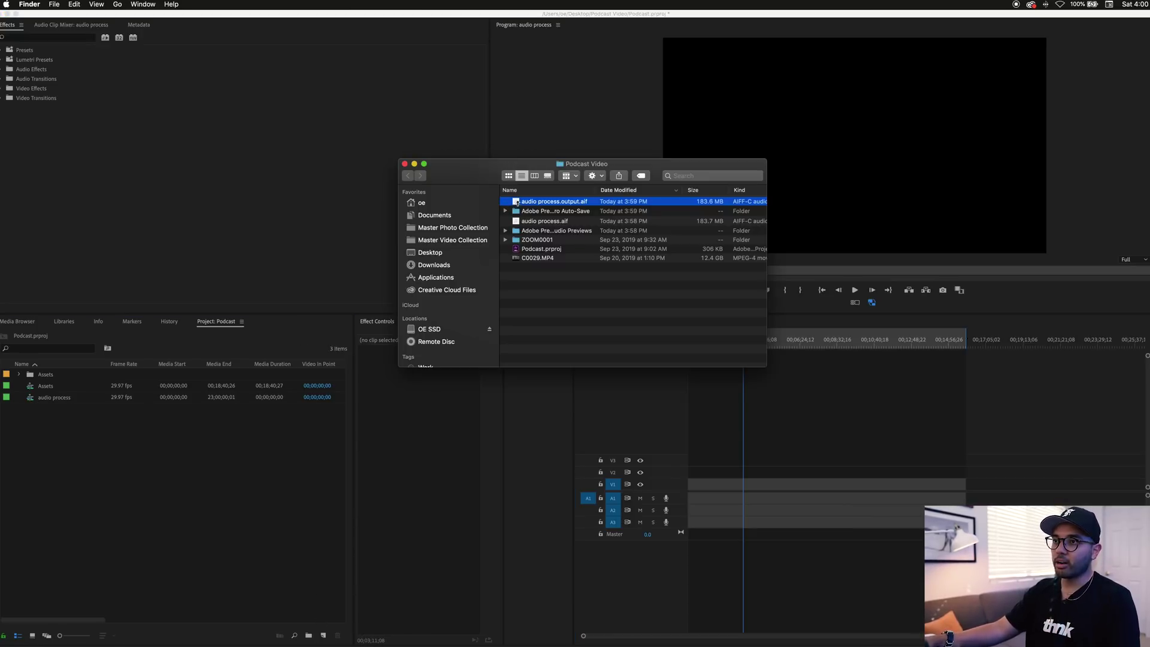
left_click_drag(551, 201, 166, 462)
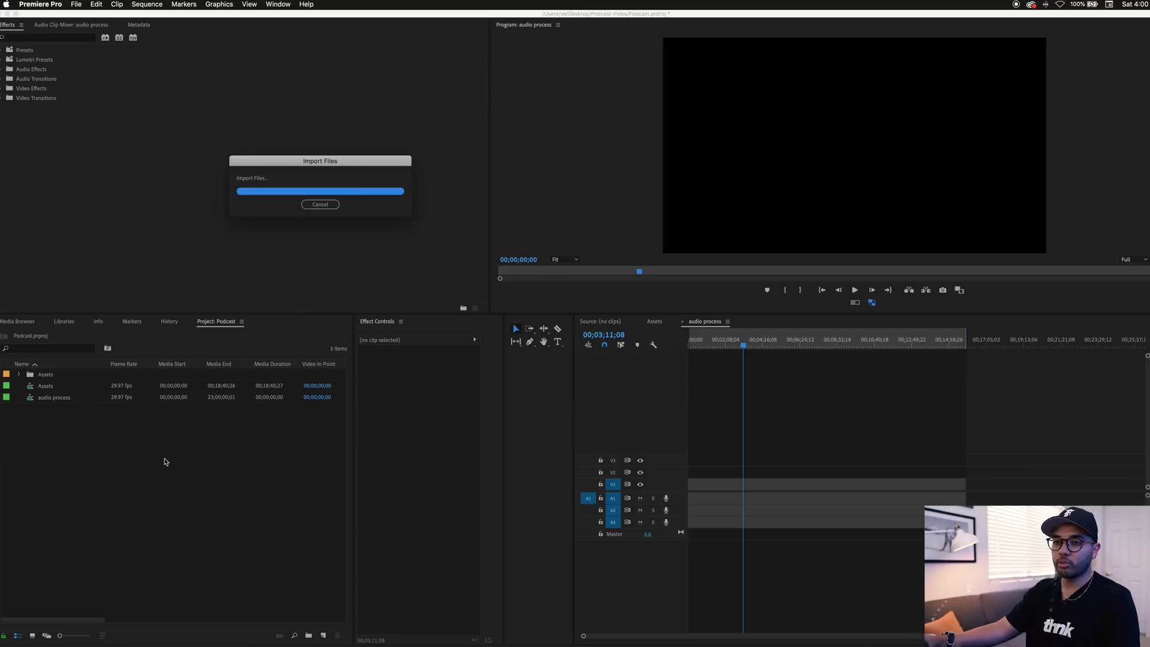
left_click_drag(32, 411, 685, 499)
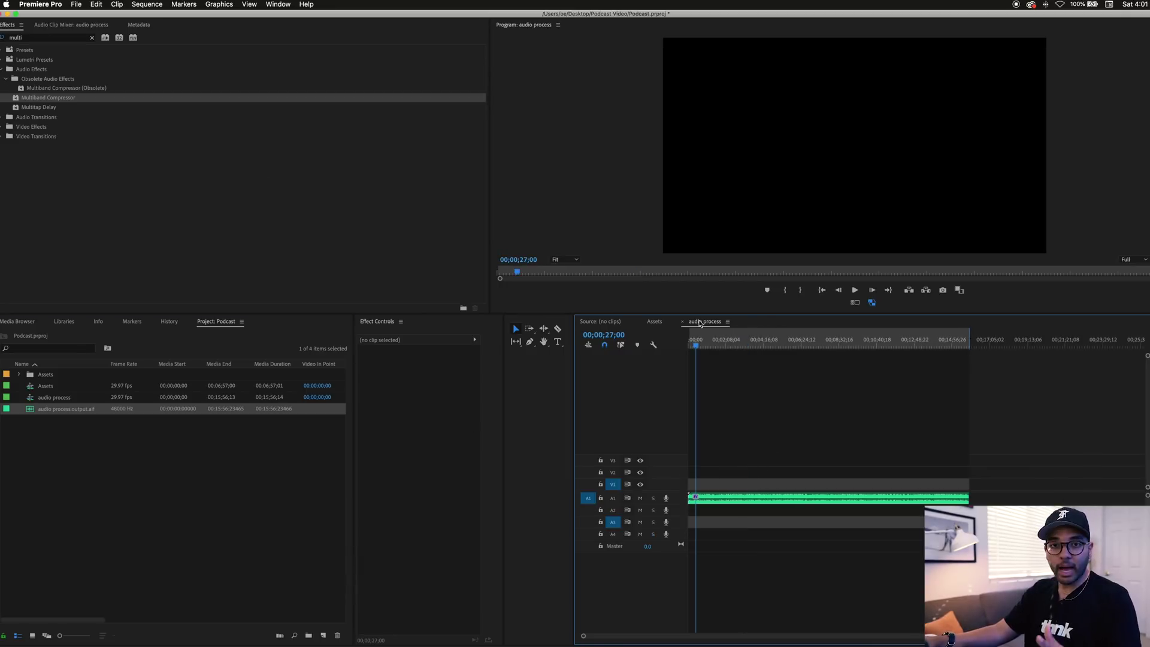
Copy the A2 music clips from the Assets sequence, paste them onto A3, and trim the first to start at 0.
left_click(654, 322)
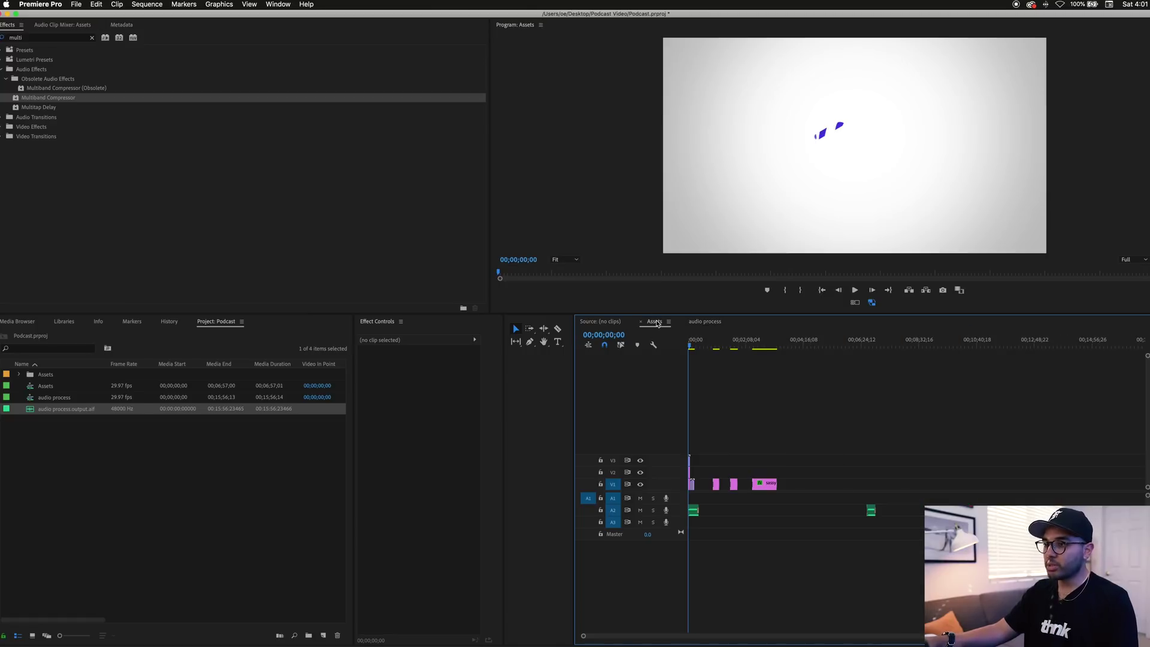
left_click_drag(910, 540, 657, 504)
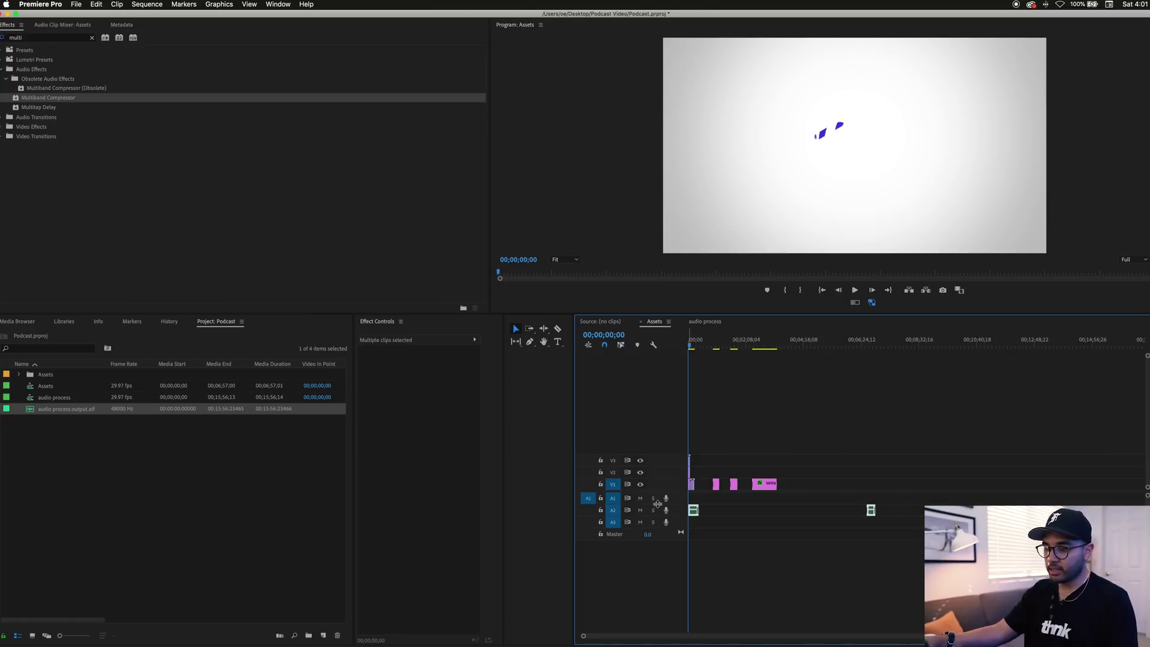
left_click(706, 322)
key("super+v")
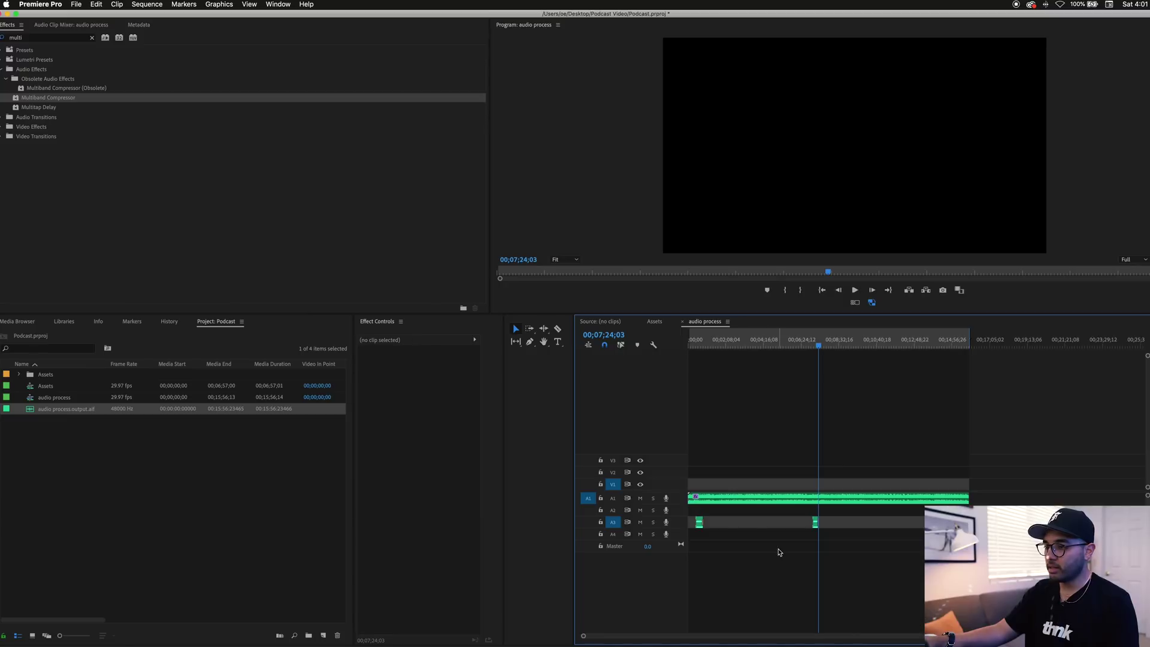
left_click_drag(693, 521, 688, 520)
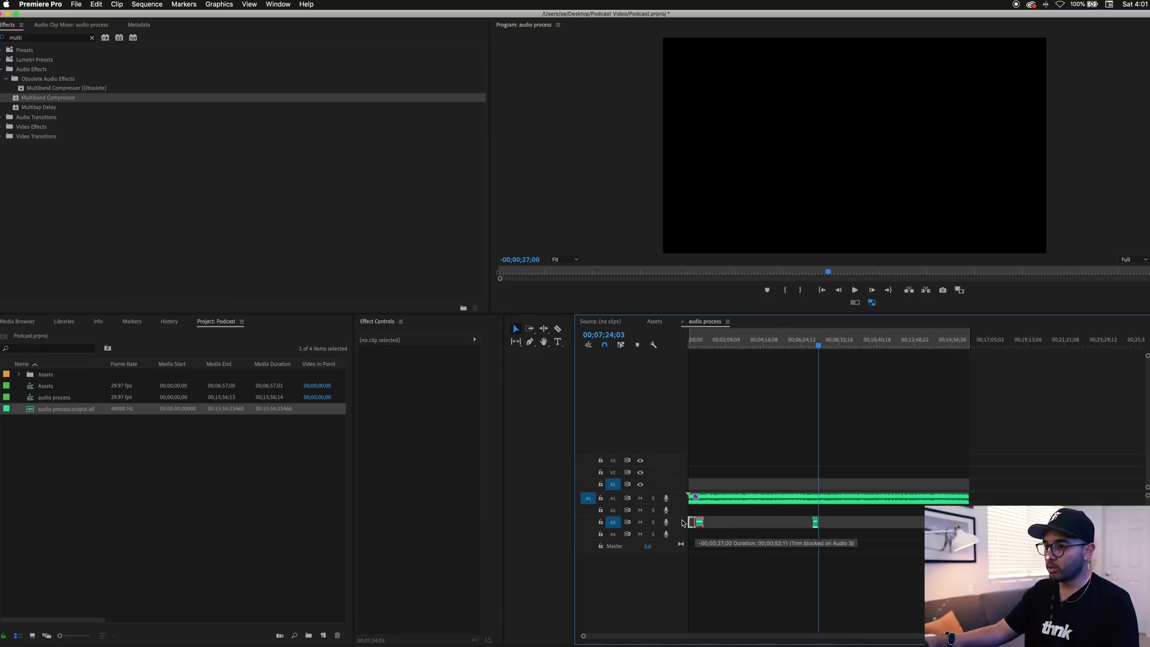
Adjust where the intro music clip ends and move the second music clip later on A3.
left_click(695, 342)
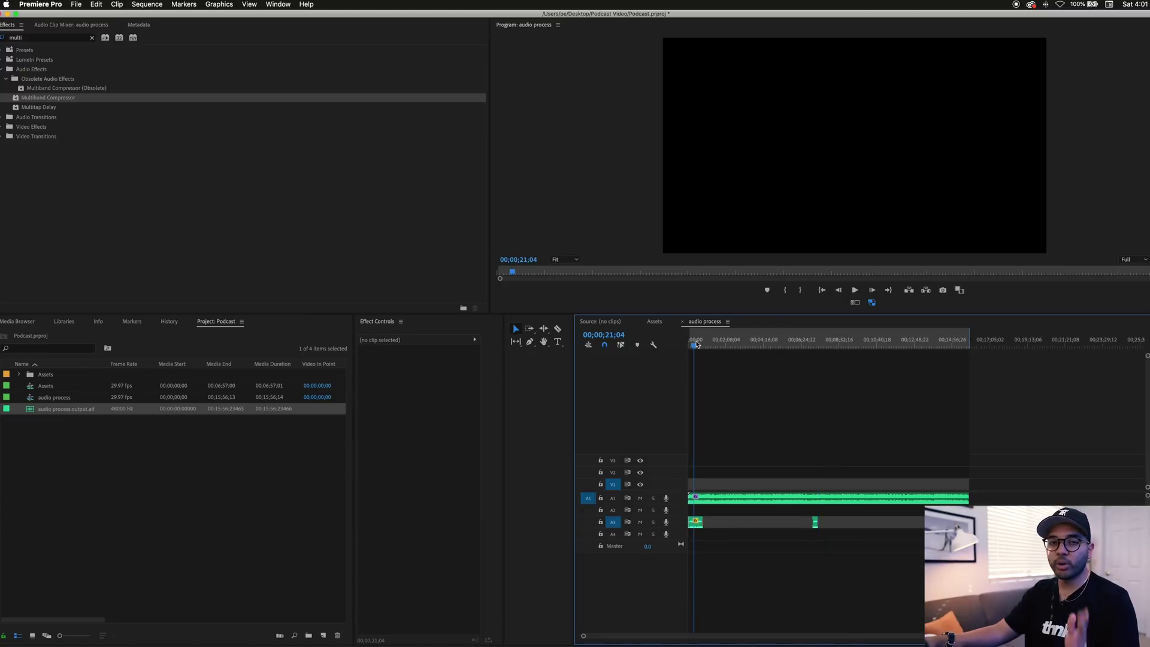
key("equal")
key("equal")
key("equal")
left_click_drag(818, 343, 800, 344)
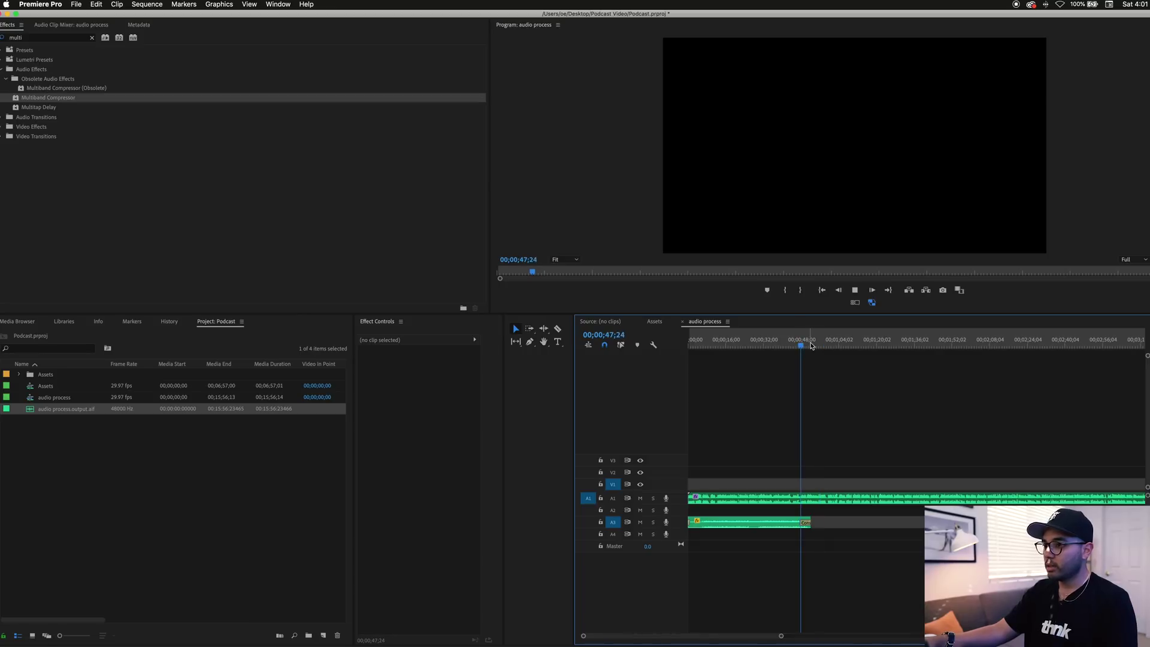
left_click_drag(811, 522, 845, 523)
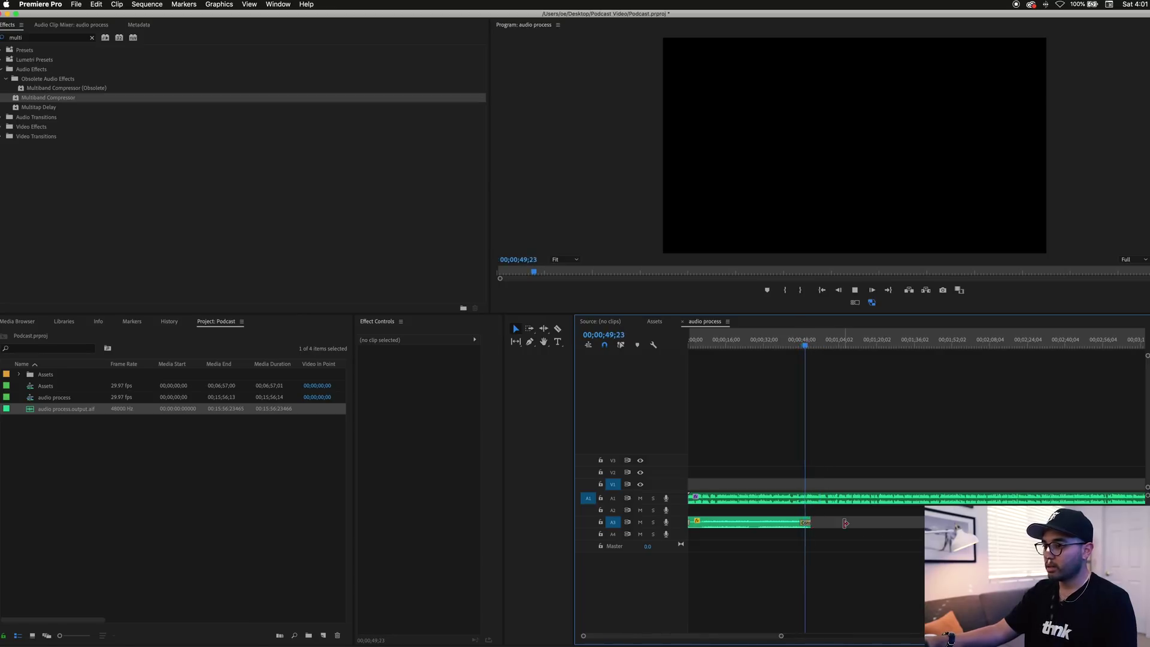
key("equal")
key("minus")
key("minus")
key("minus")
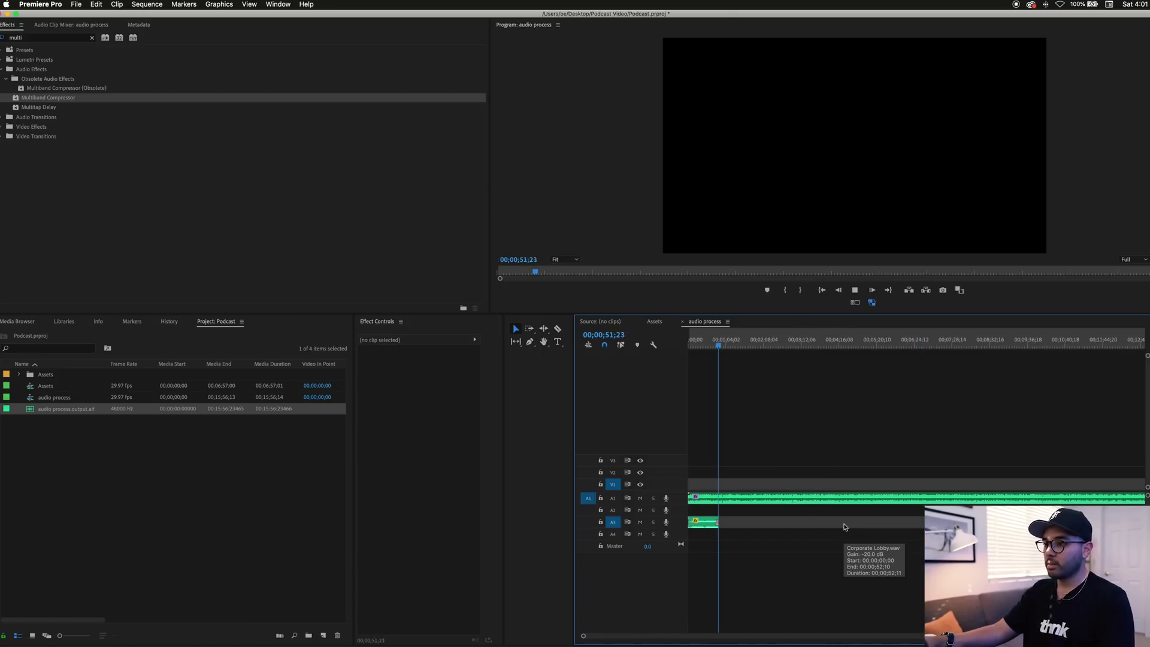
key("space")
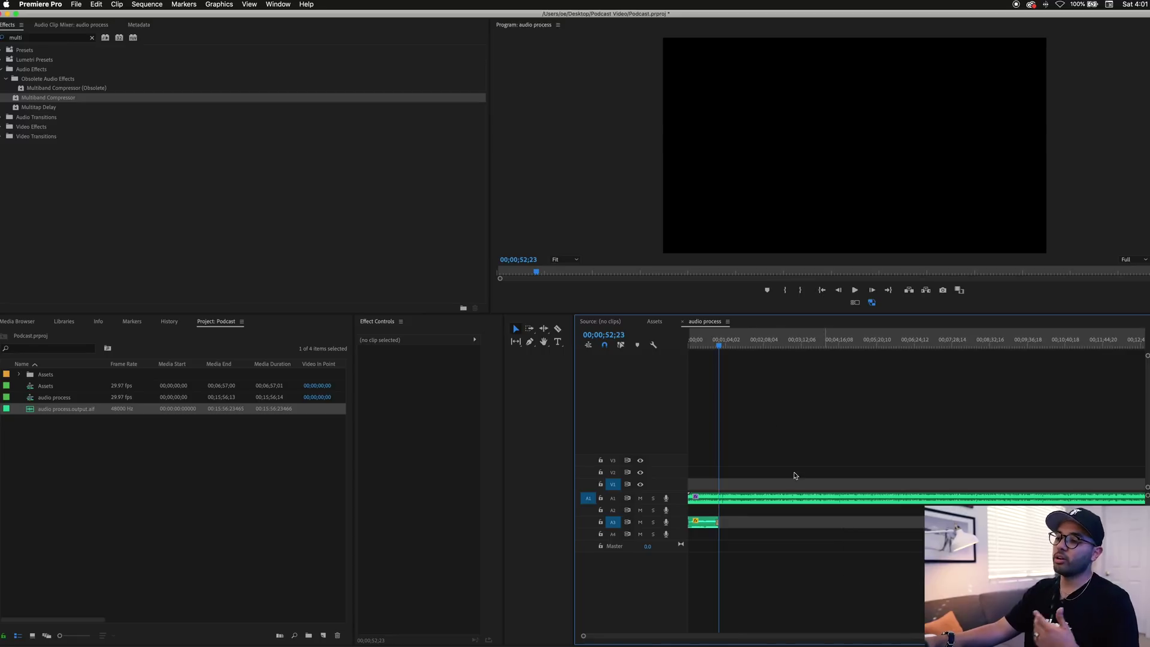
key("minus")
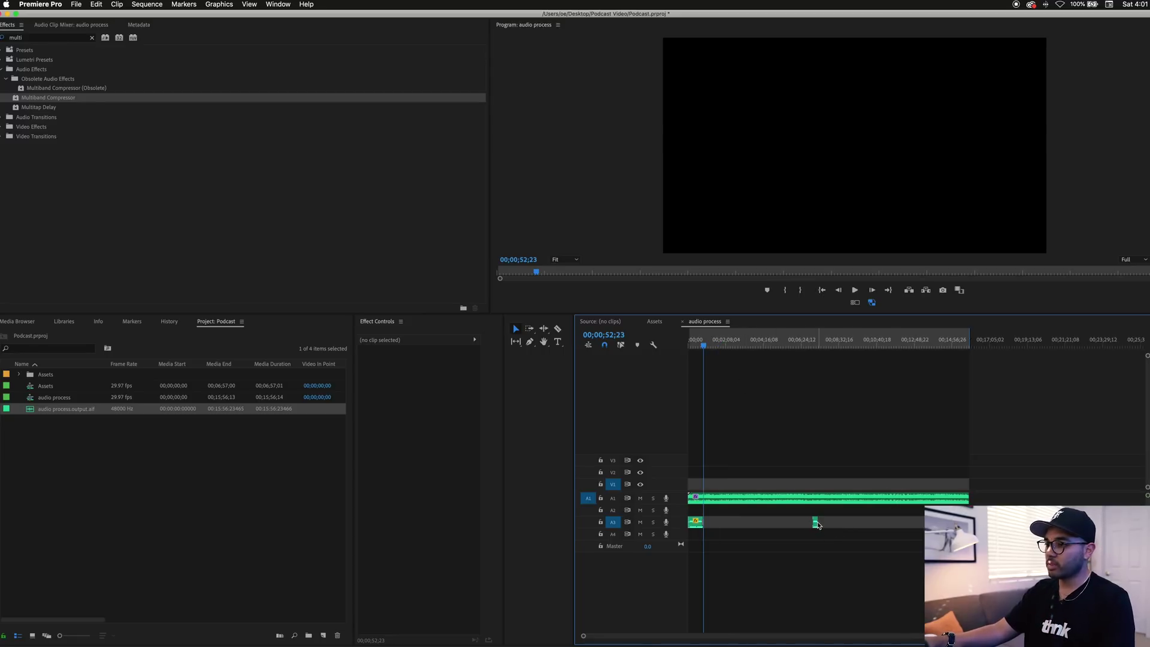
left_click_drag(817, 525, 814, 522)
left_click(966, 346)
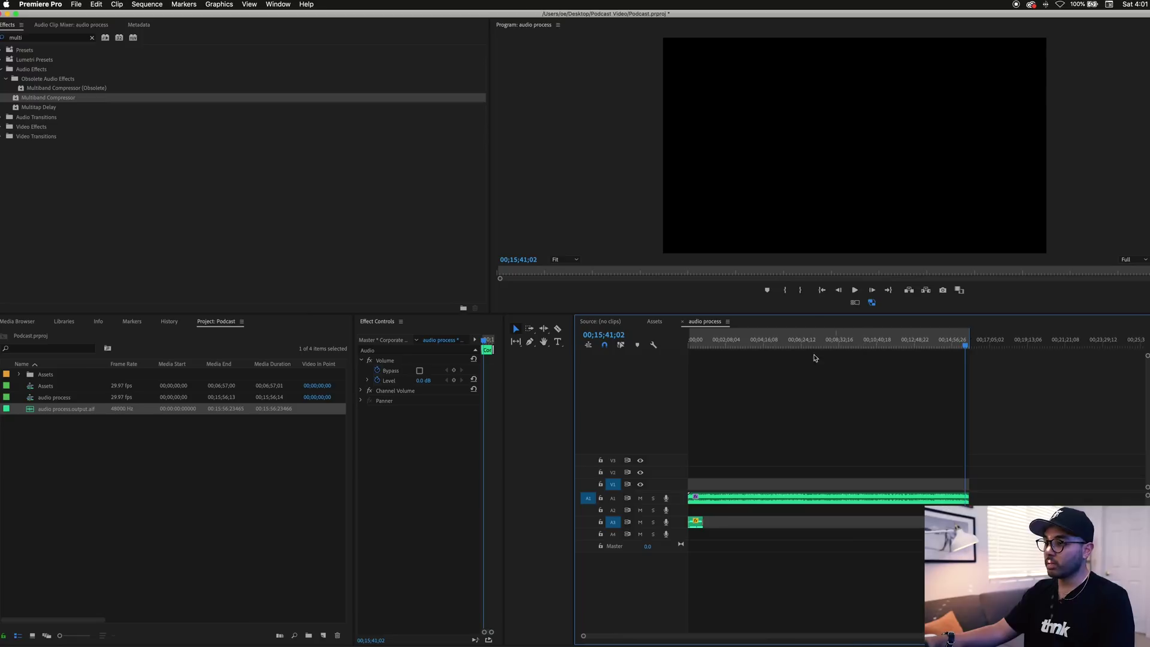
left_click(784, 347)
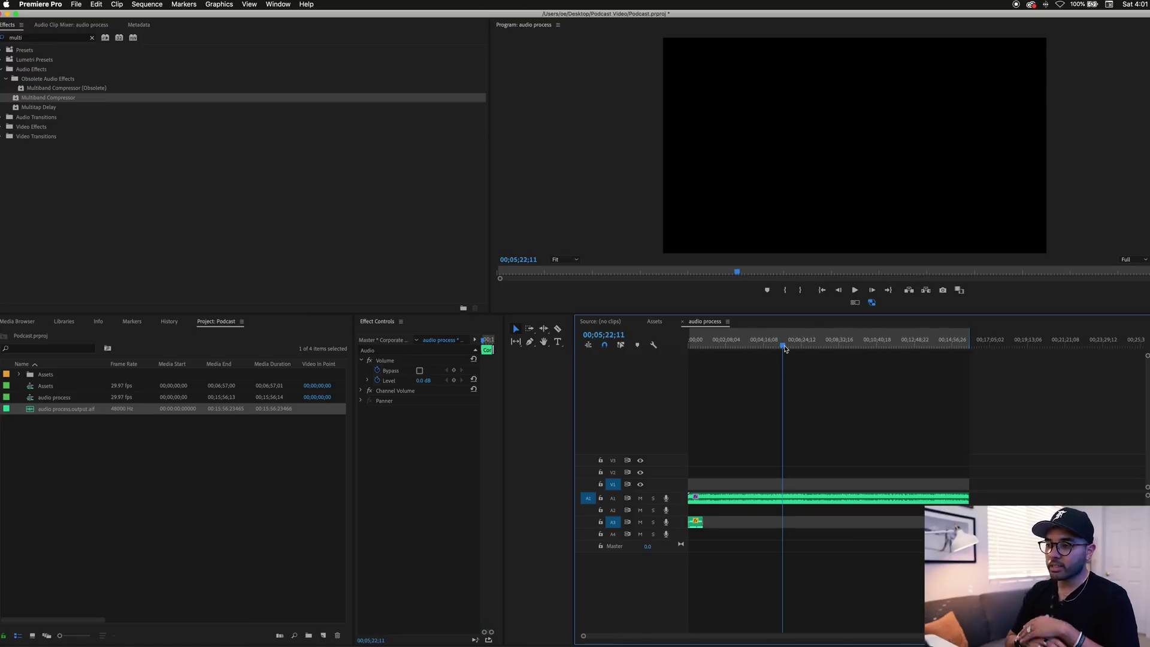
left_click_drag(729, 346, 687, 344)
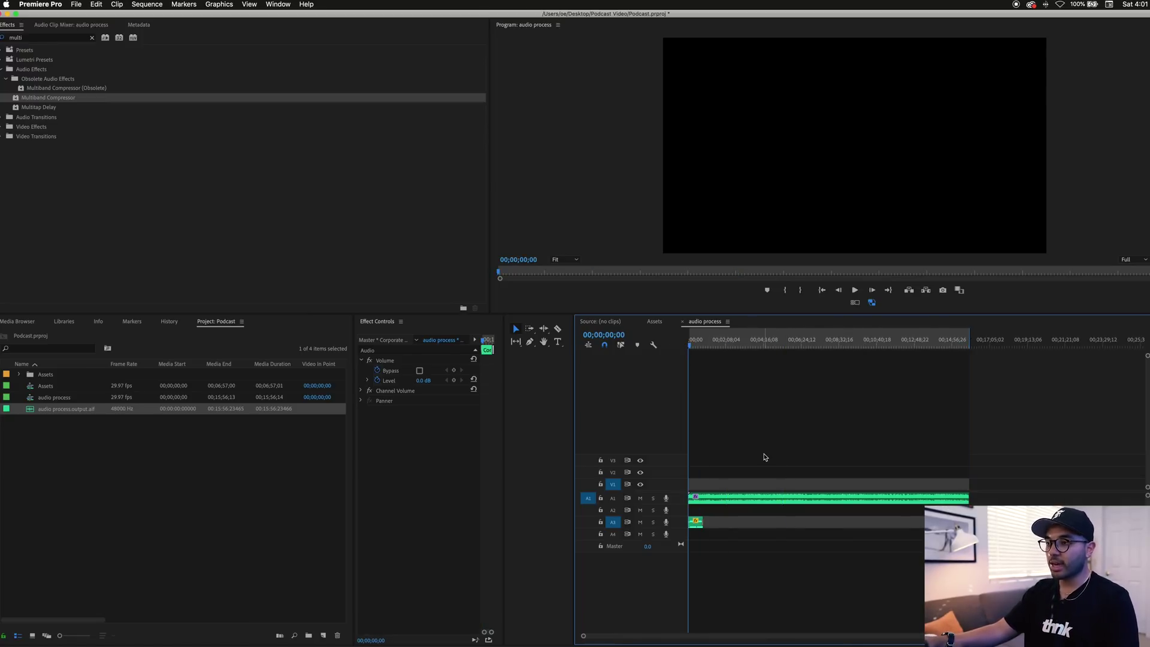
Export the sequence in MP3 format with the MP3 256 kbps High Quality preset as Tips For Tipping Yourself.mp3.
key("super+m")
left_click(533, 94)
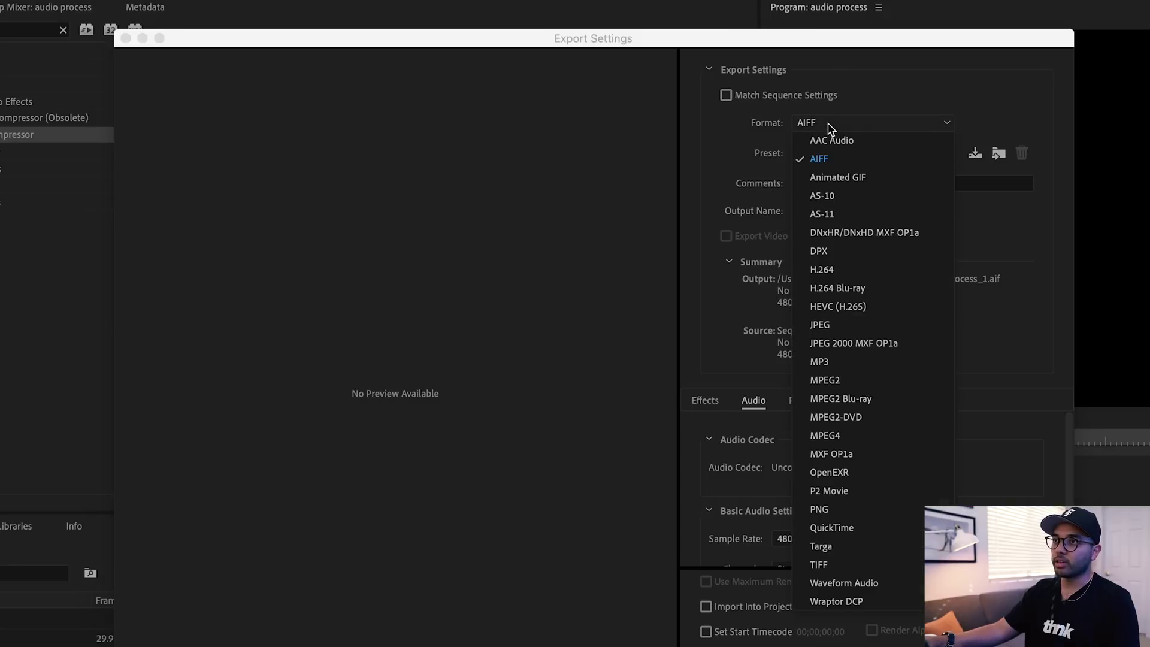
left_click(846, 361)
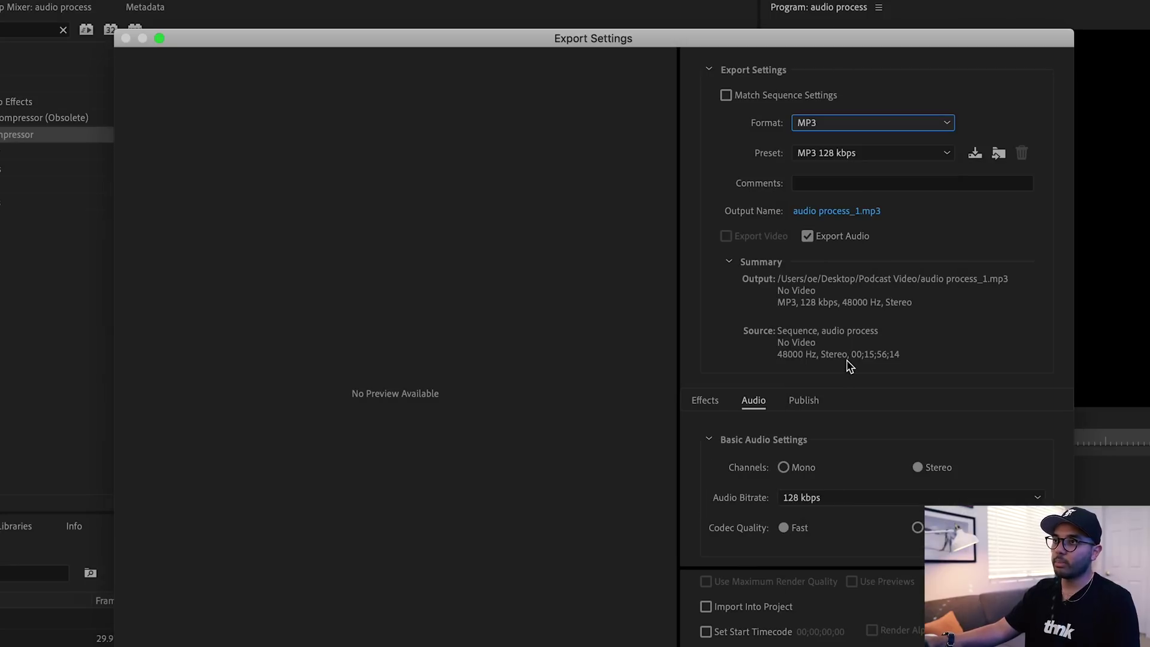
left_click(835, 153)
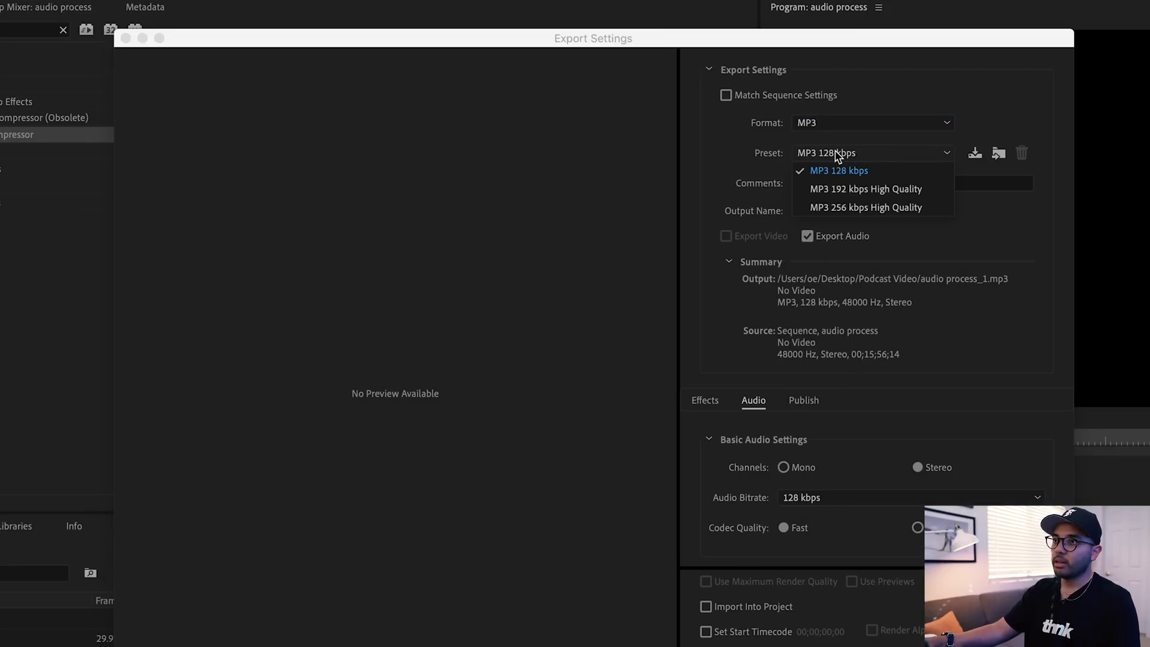
left_click(855, 207)
left_click(850, 211)
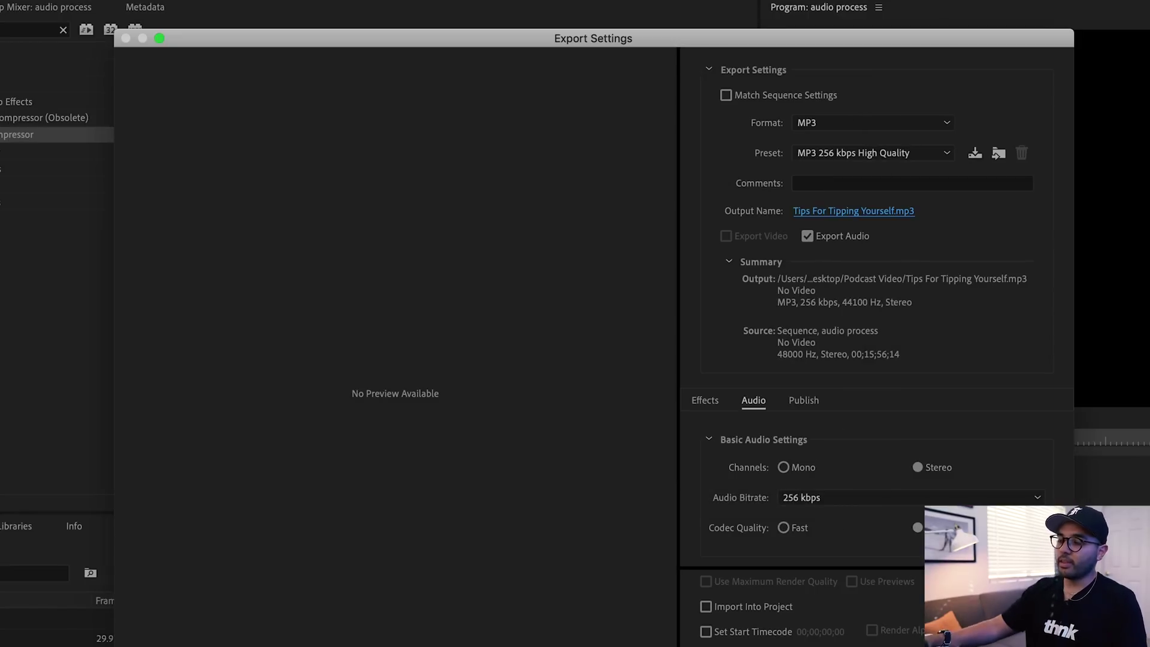
key("Return")
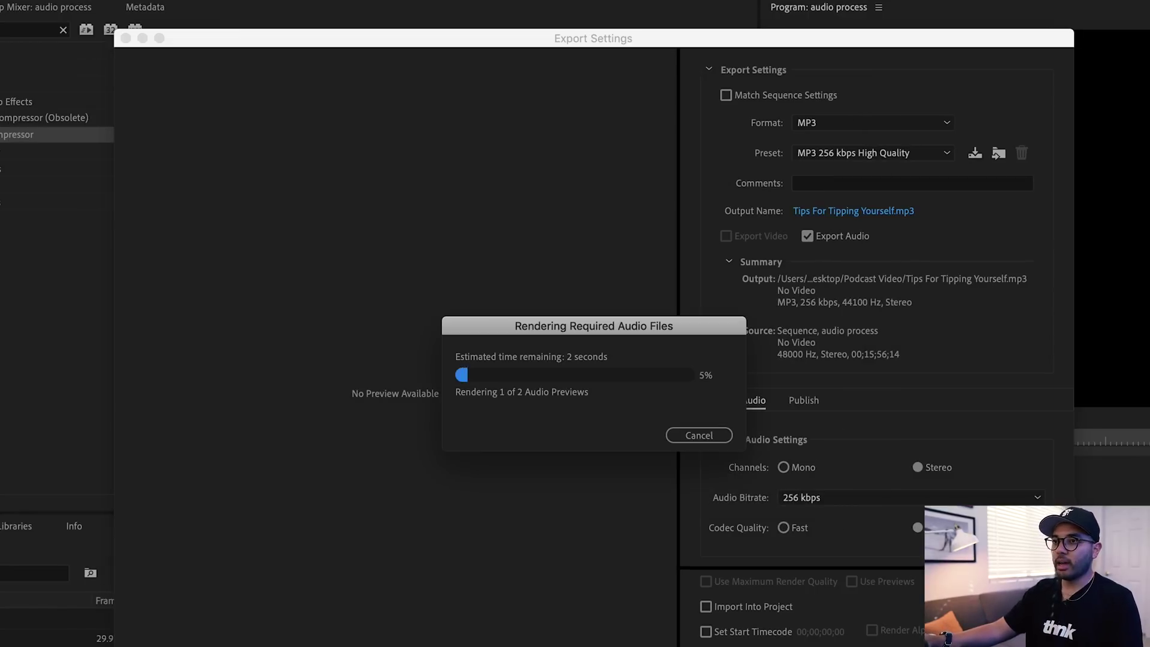